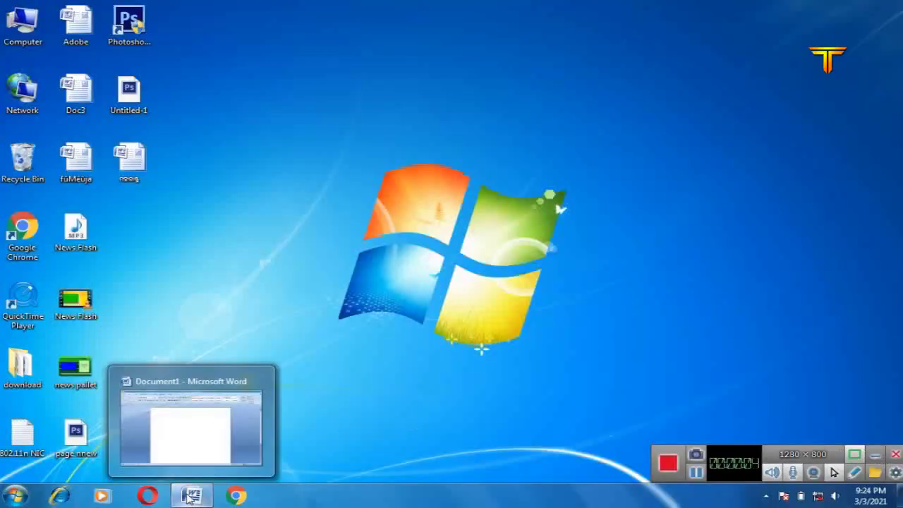
Step: Refresh the desktop, then close Word's blank Document1 without saving it
right_click(424, 171)
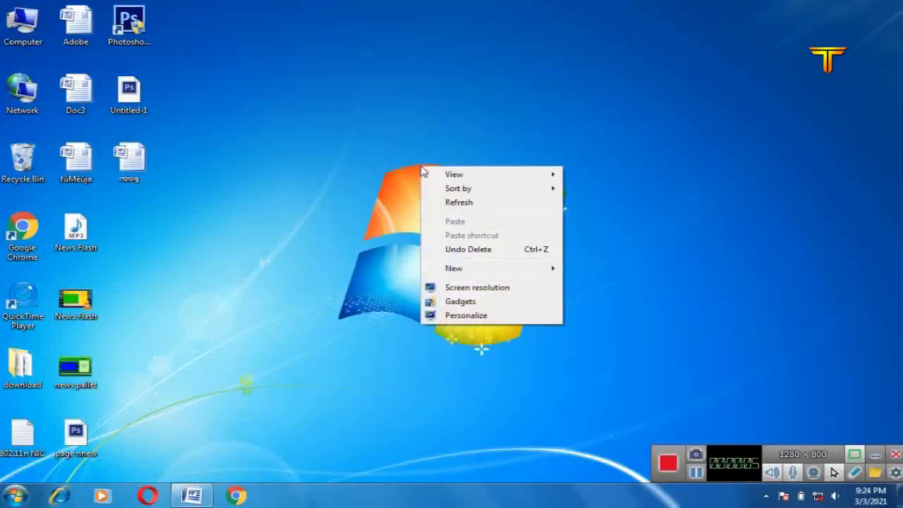
click(447, 202)
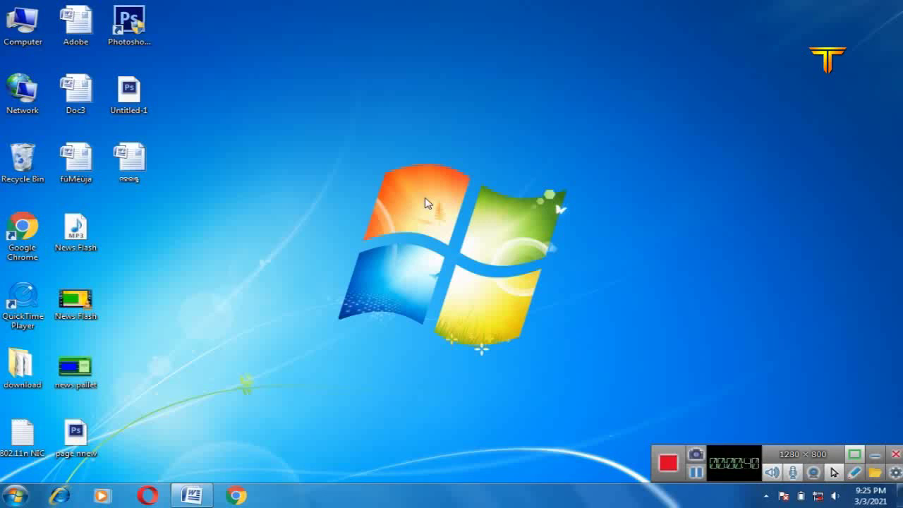
key(alt+Tab)
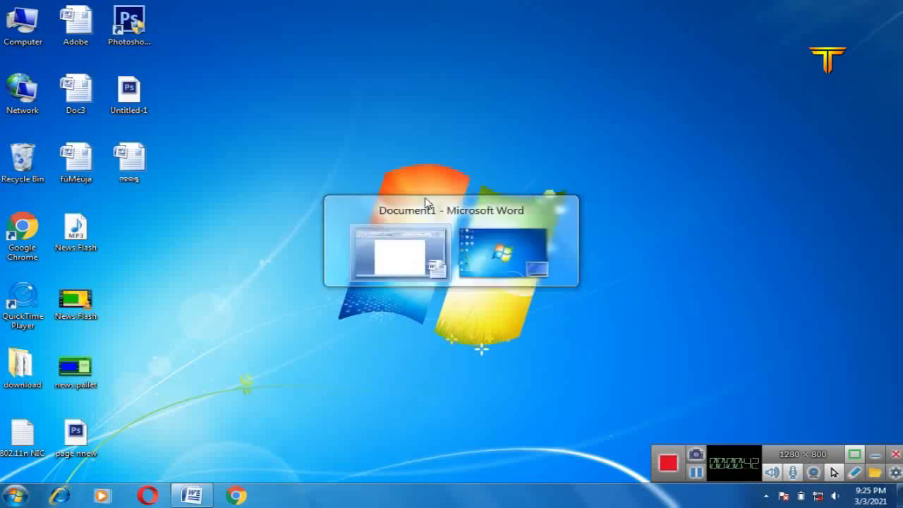
key(alt+F4)
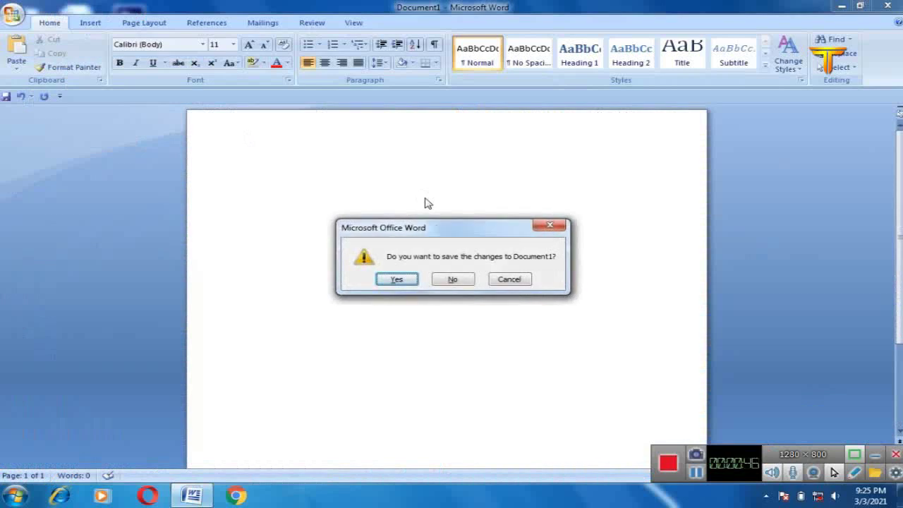
click(452, 279)
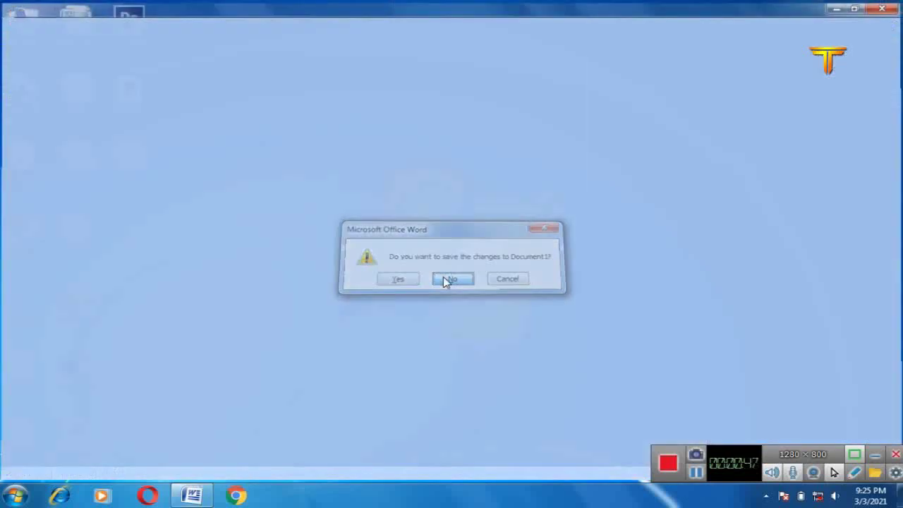
Step: Refresh the Windows desktop several times from its right-click menu
right_click(427, 247)
click(462, 273)
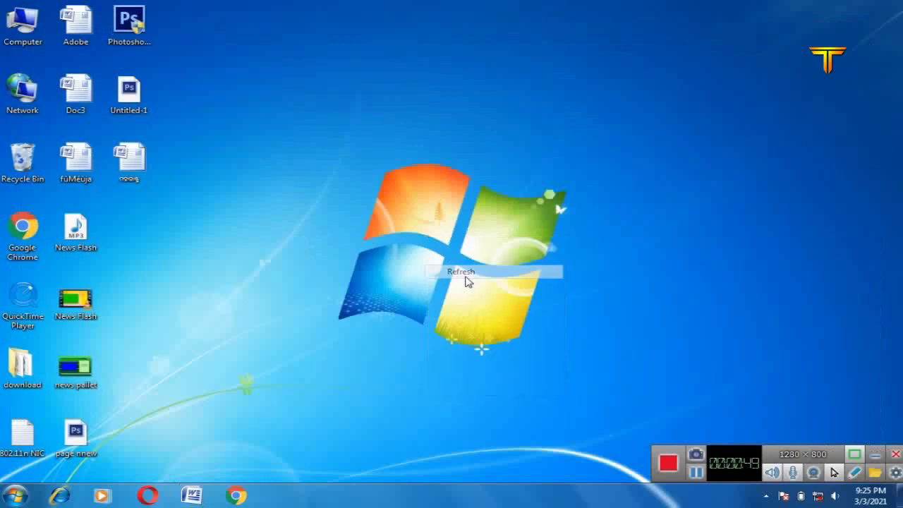
right_click(451, 266)
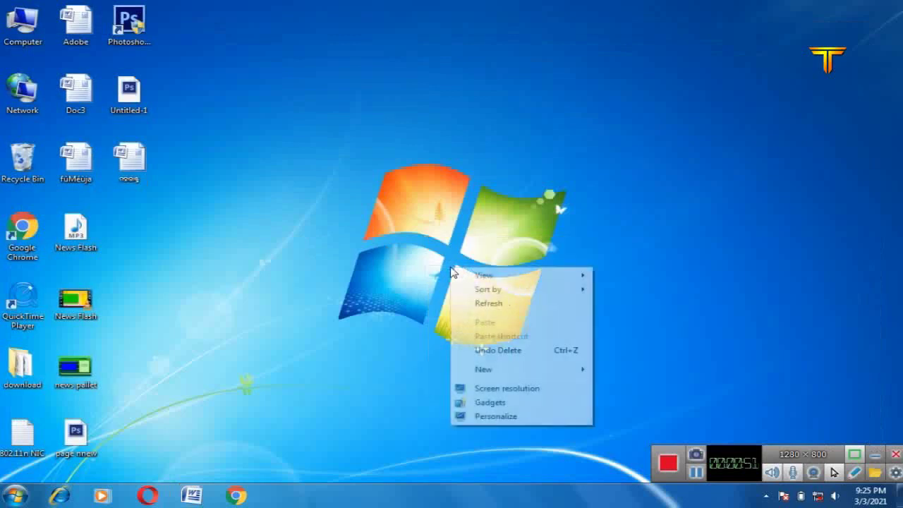
click(471, 305)
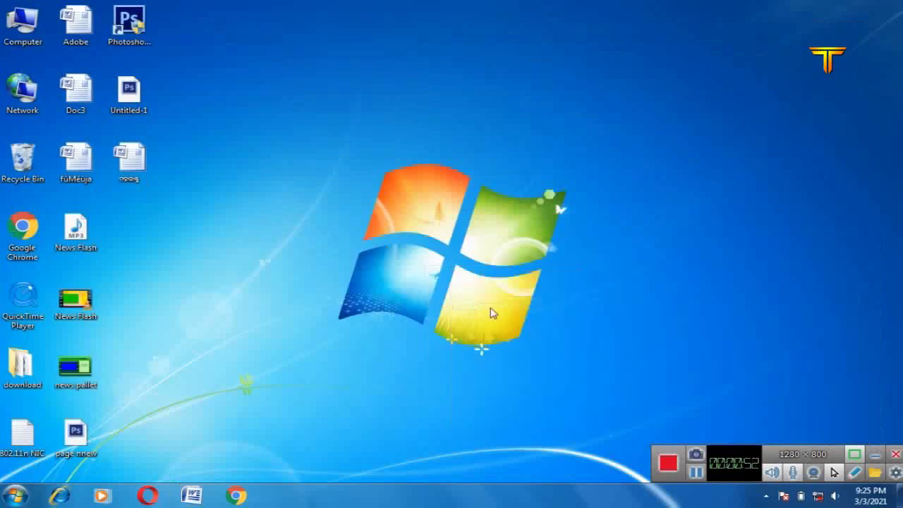
click(874, 457)
right_click(419, 355)
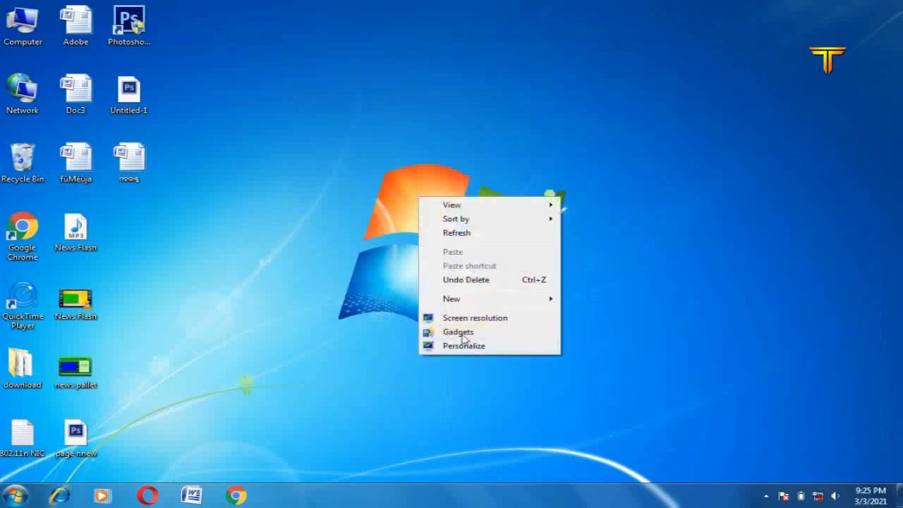
click(466, 232)
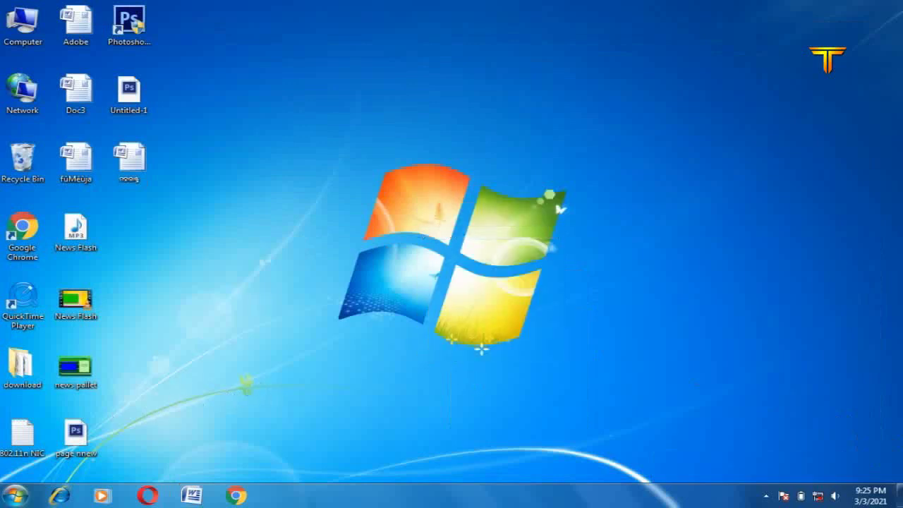
Step: Expand the Microsoft Office group in the Start menu, then dismiss the menu and refresh the desktop
click(14, 496)
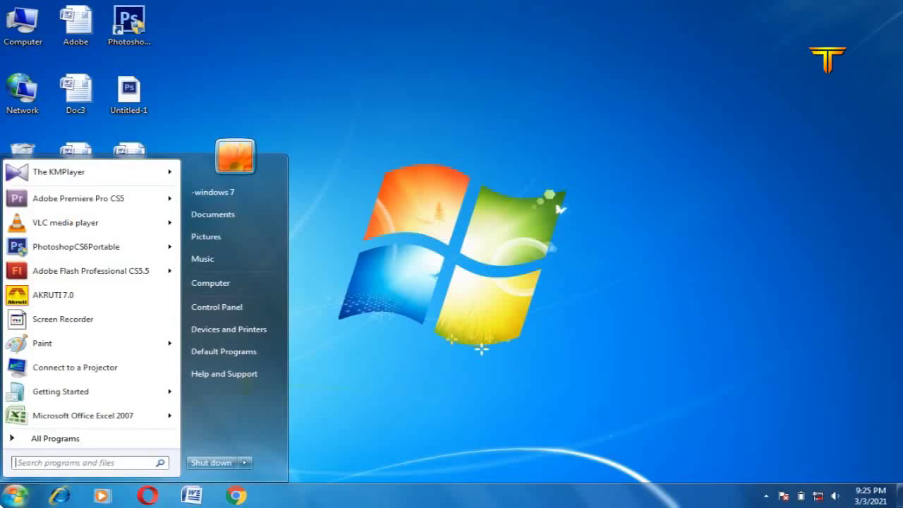
click(99, 441)
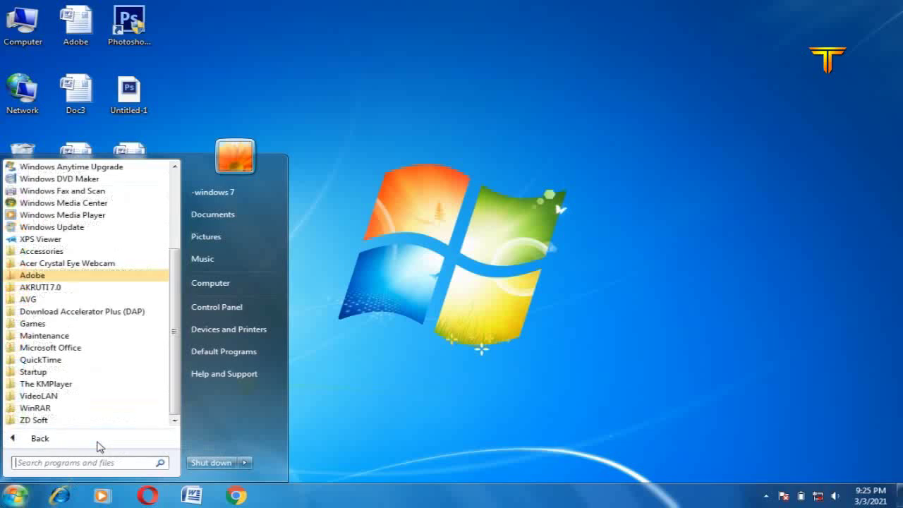
click(97, 348)
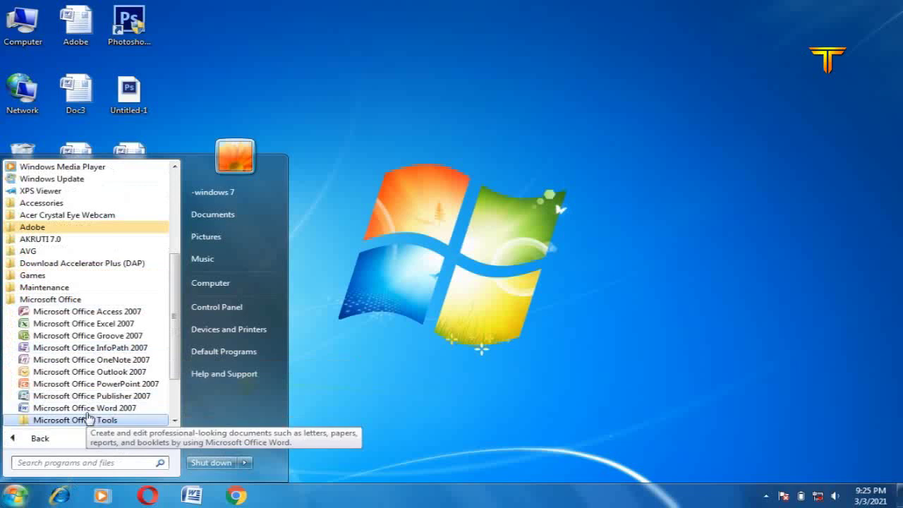
click(590, 298)
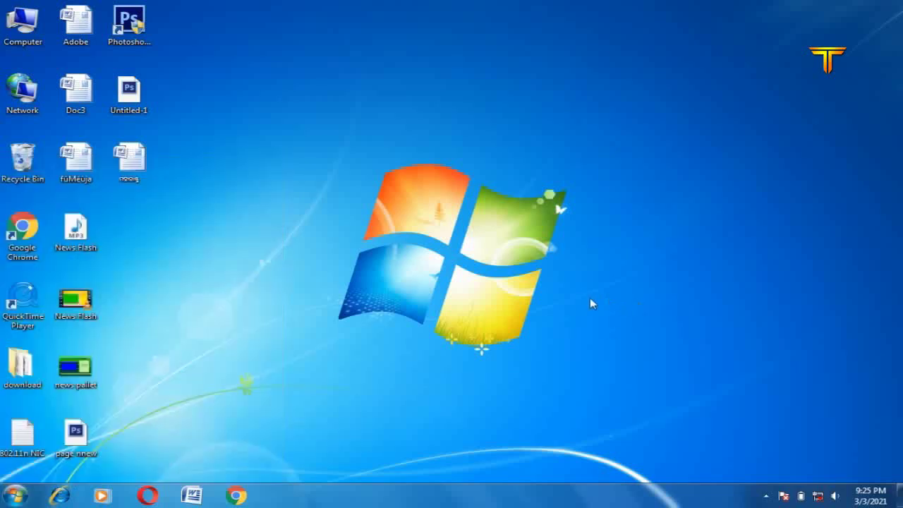
right_click(379, 207)
click(445, 246)
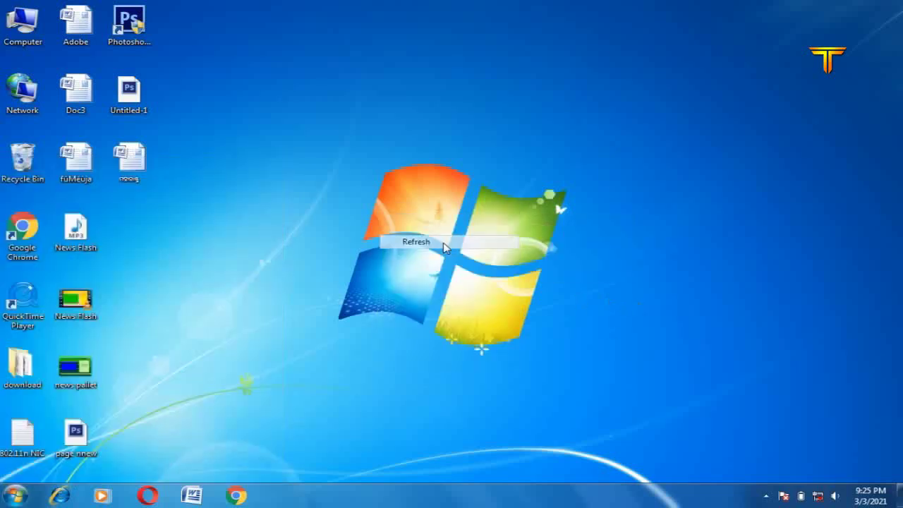
Step: Launch Microsoft Office Word 2007 from Start > All Programs > Microsoft Office
click(6, 498)
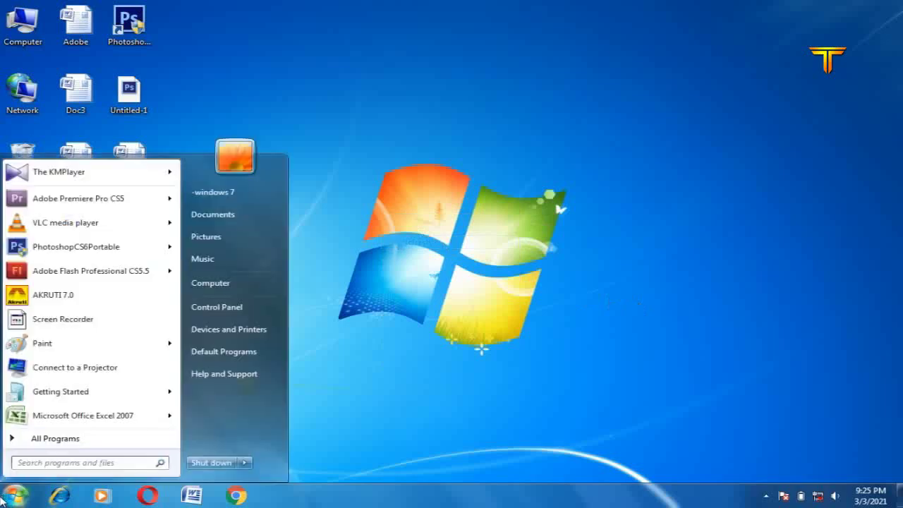
click(67, 441)
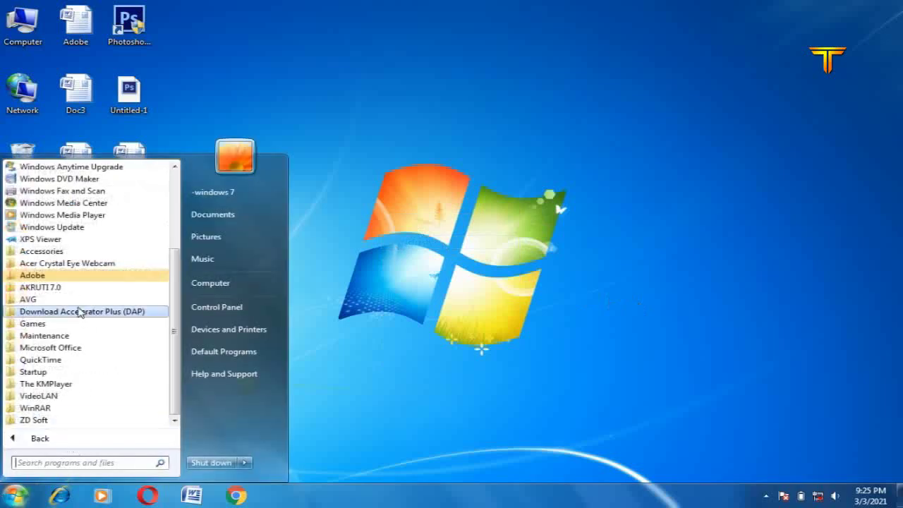
click(79, 347)
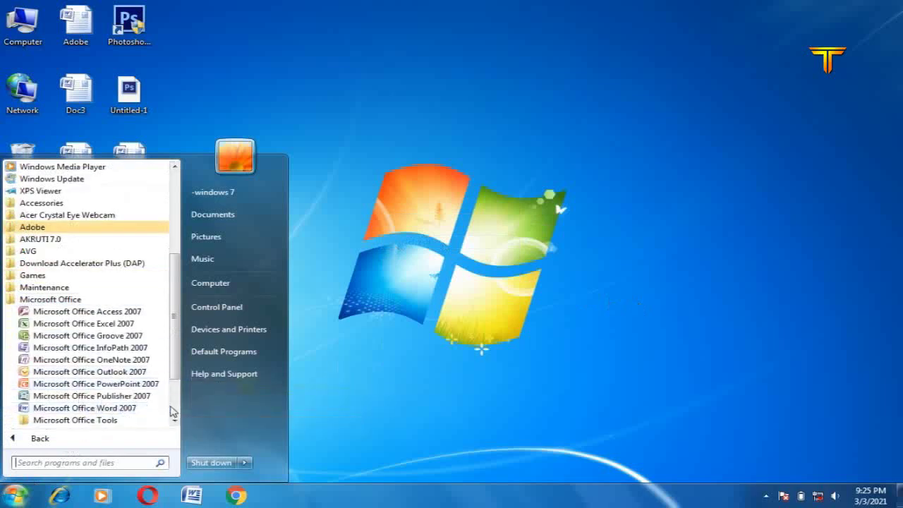
click(116, 410)
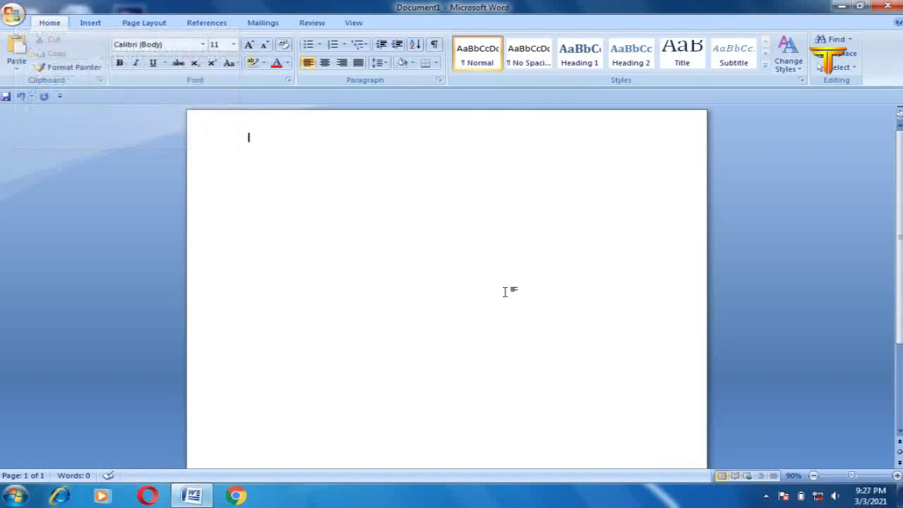
click(12, 14)
click(50, 46)
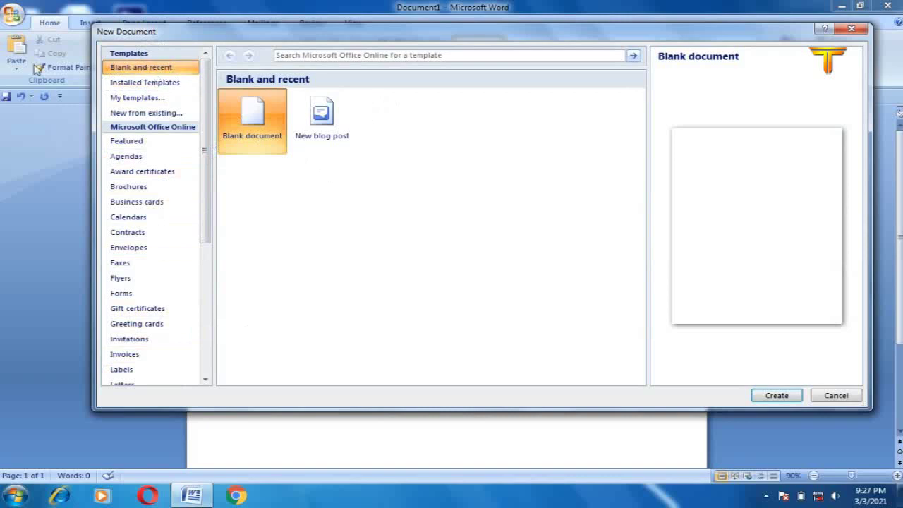
click(777, 396)
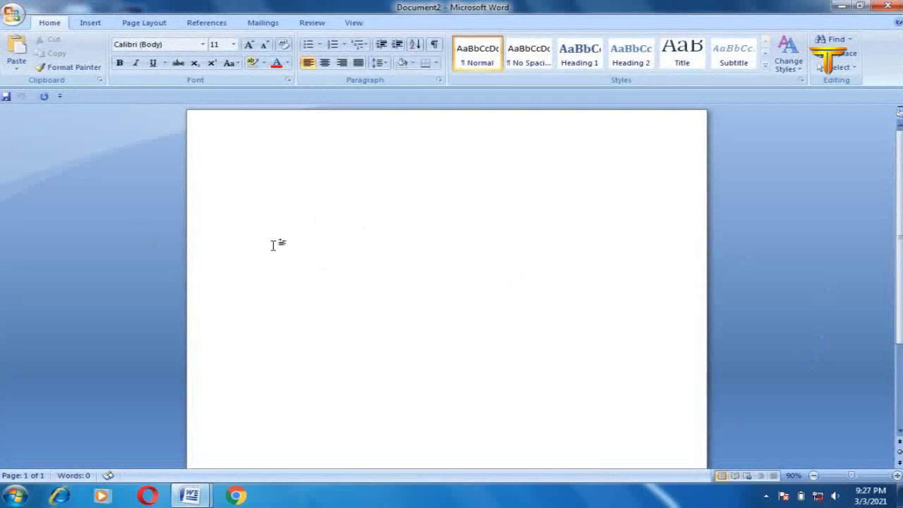
click(888, 5)
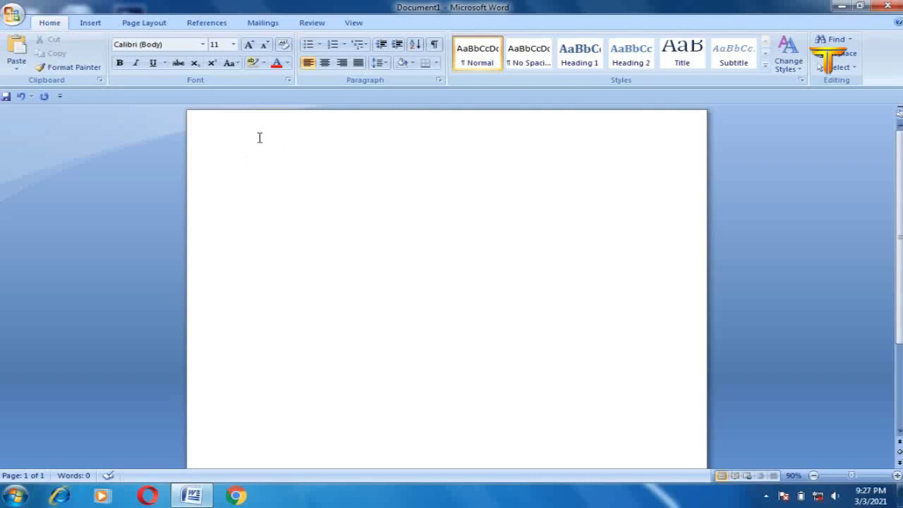
Step: Type 'Tech Talk' on the first line and select those two words
text(Tech Talk)
mouse_move(284, 136)
mouse_down()
mouse_move(207, 131)
mouse_move(250, 145)
mouse_up()
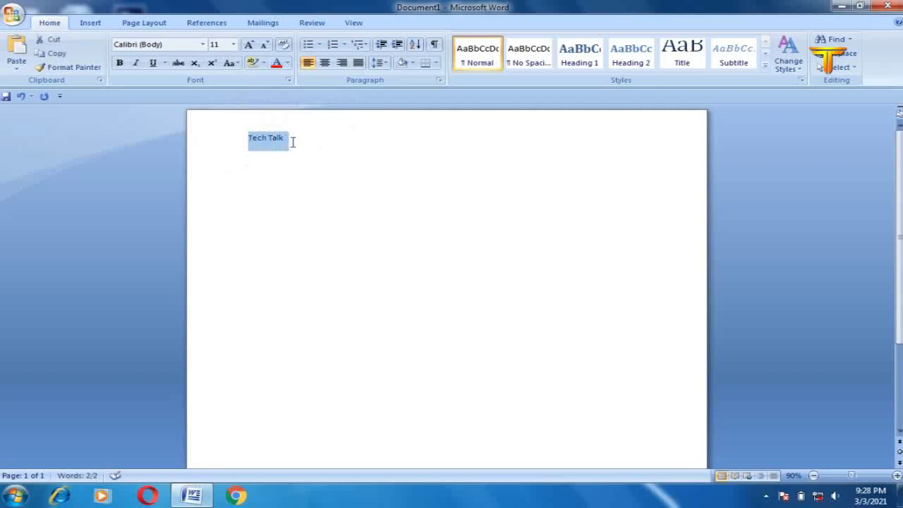
click(286, 145)
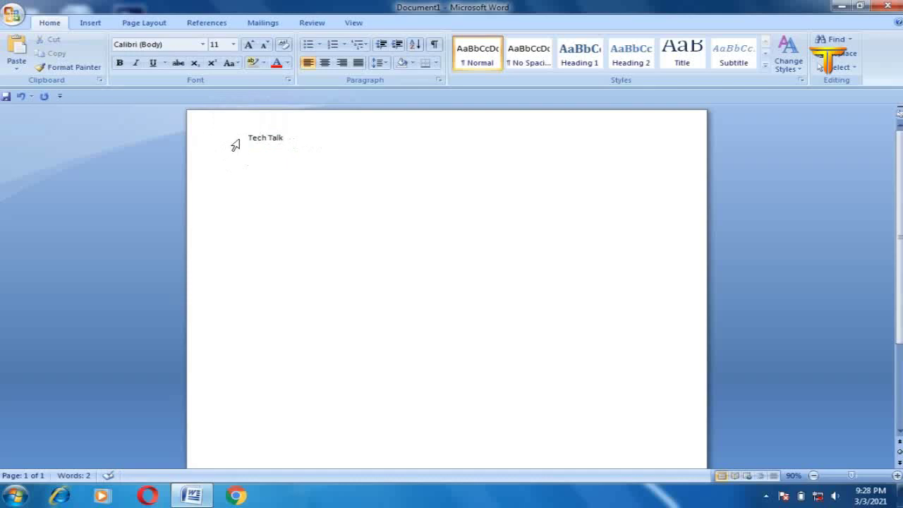
drag(244, 138, 289, 139)
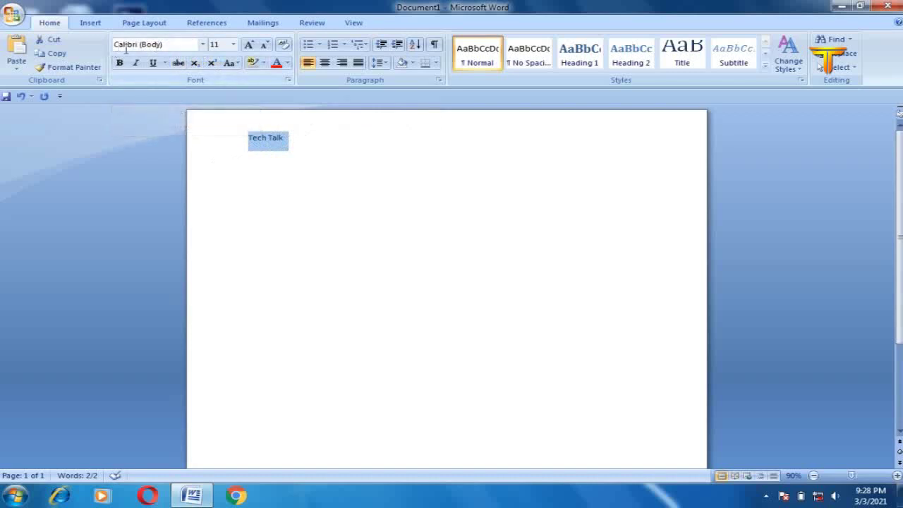
click(204, 45)
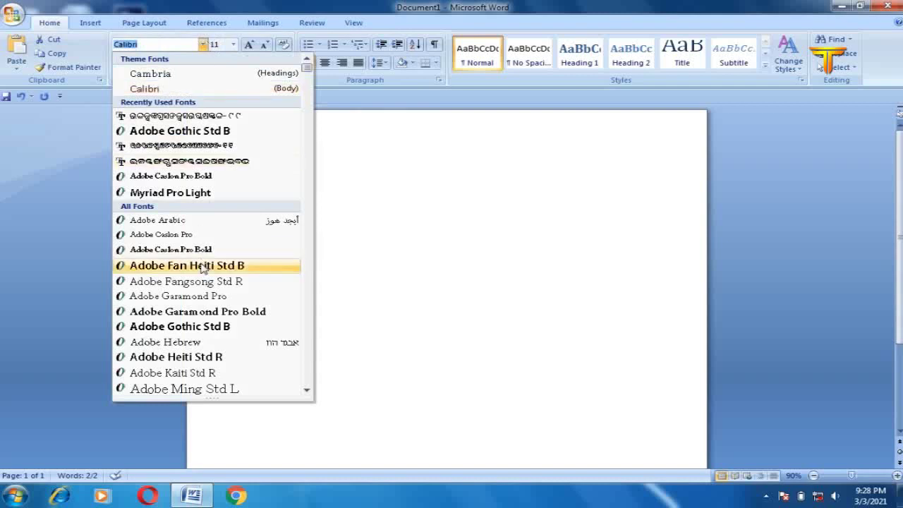
Step: Try Franklin Gothic Demi on Tech Talk, then change it to Adobe Fan Heiti Std B
scroll(204, 261, down, 8)
drag(306, 78, 308, 162)
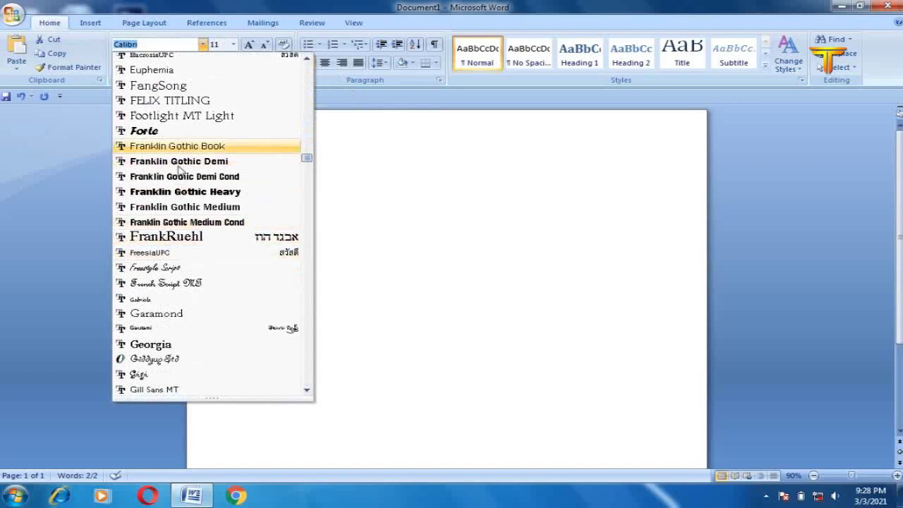
click(161, 162)
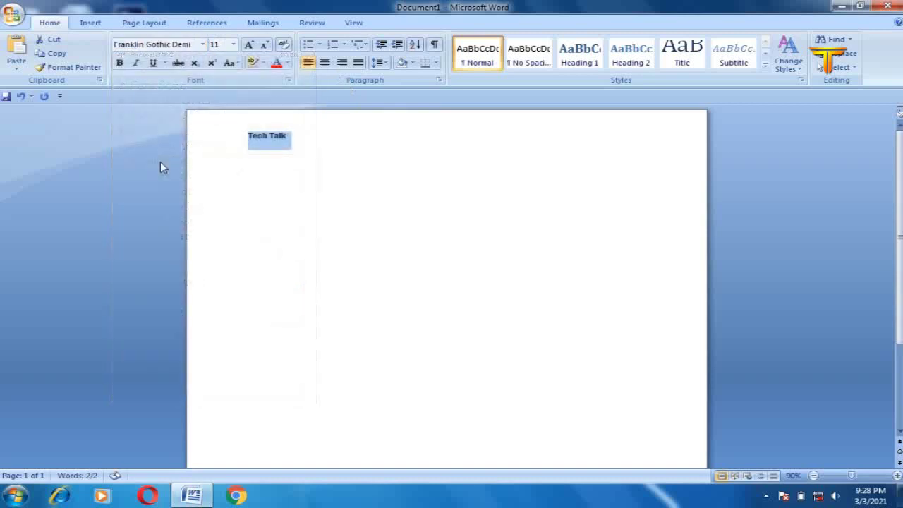
click(202, 44)
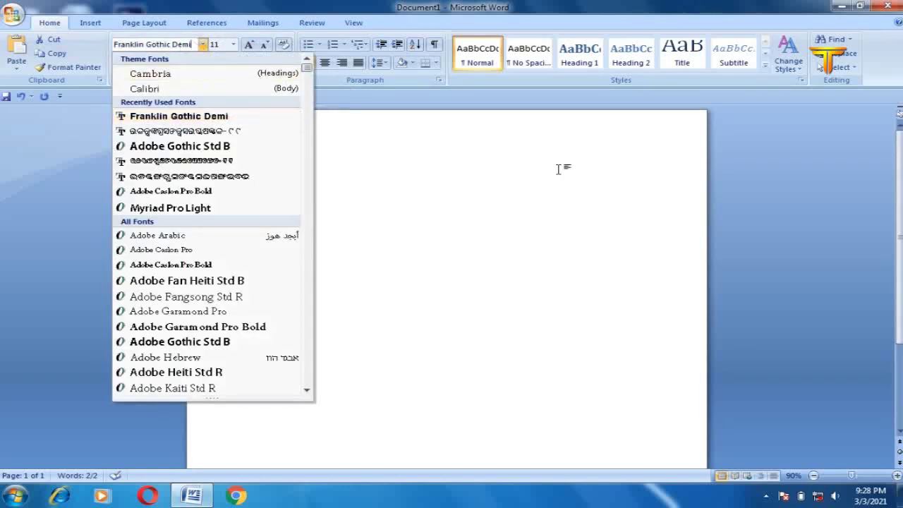
click(177, 43)
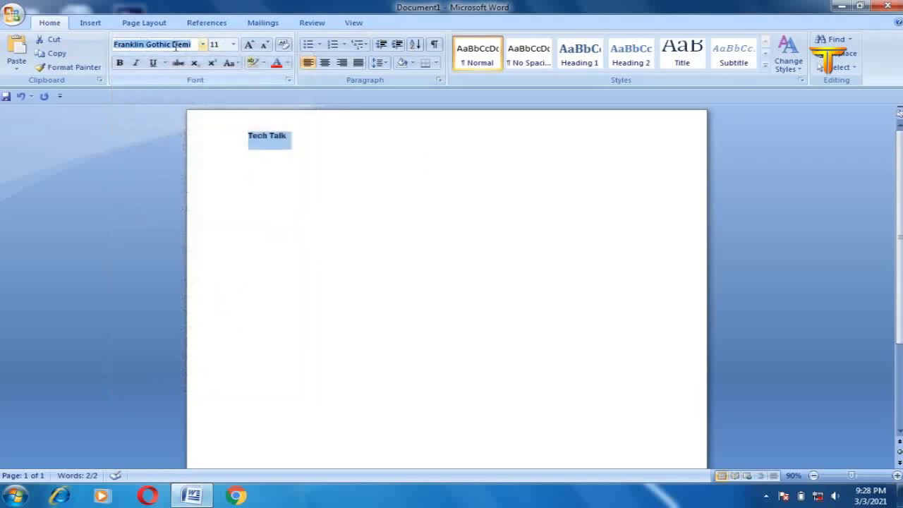
click(177, 45)
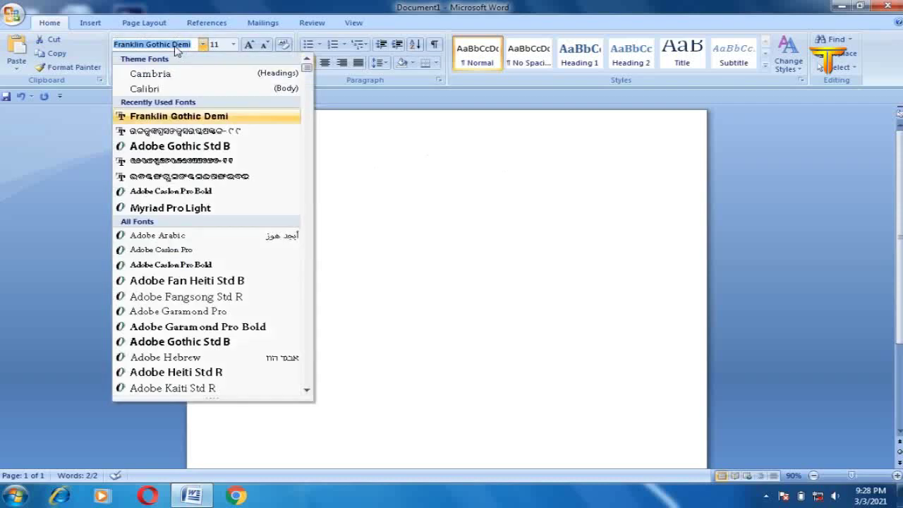
click(216, 281)
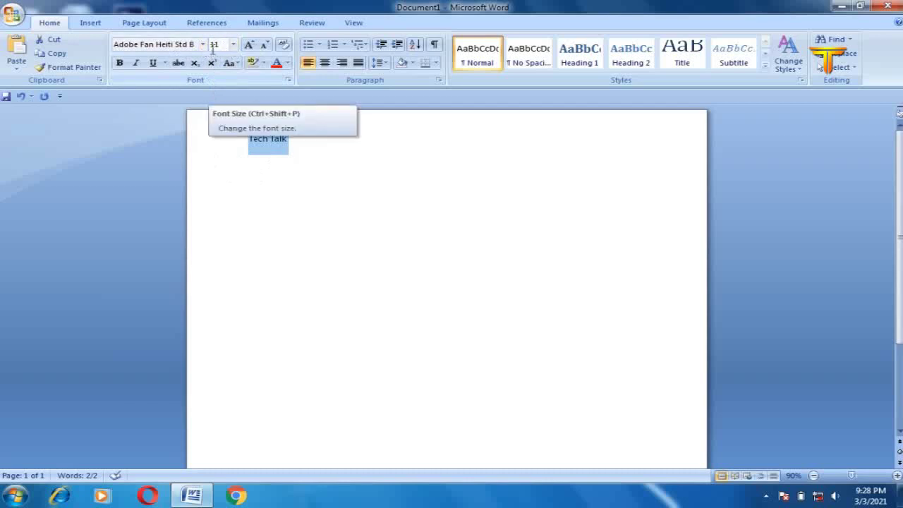
Step: Set Tech Talk to size 28, then select it and delete it
click(232, 45)
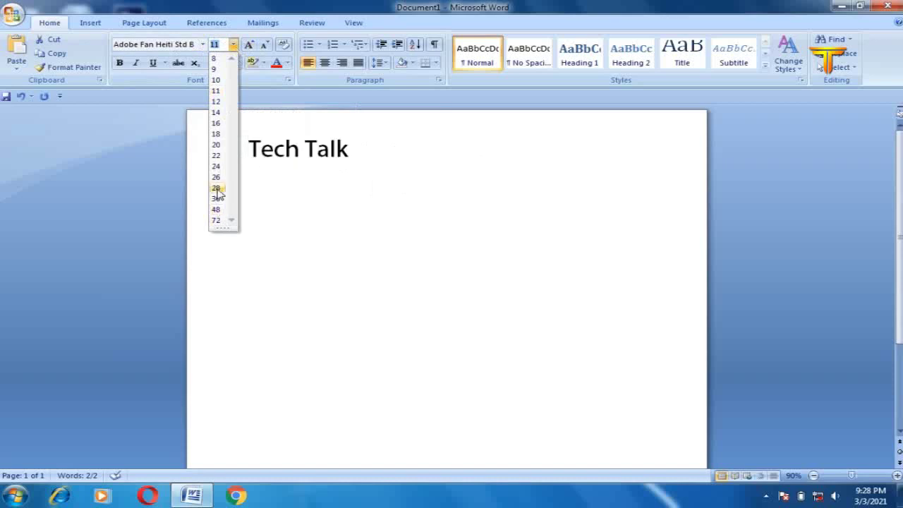
click(217, 189)
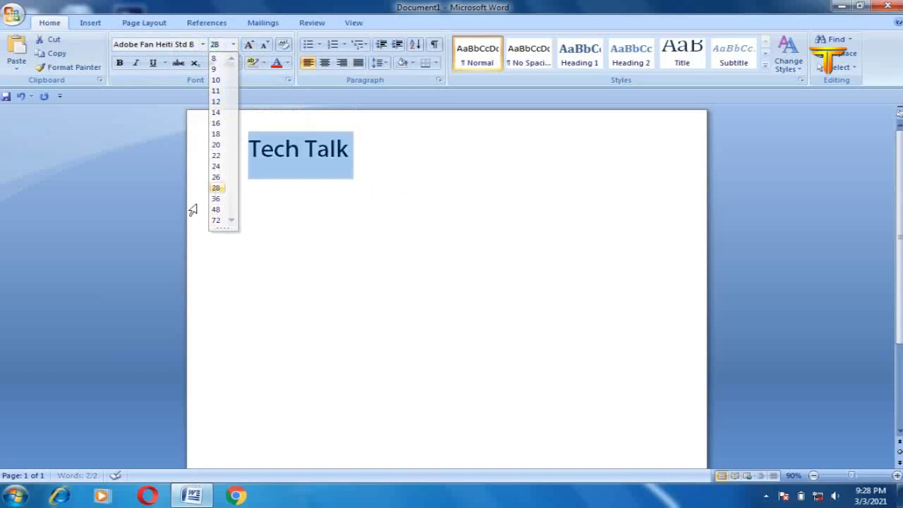
click(360, 150)
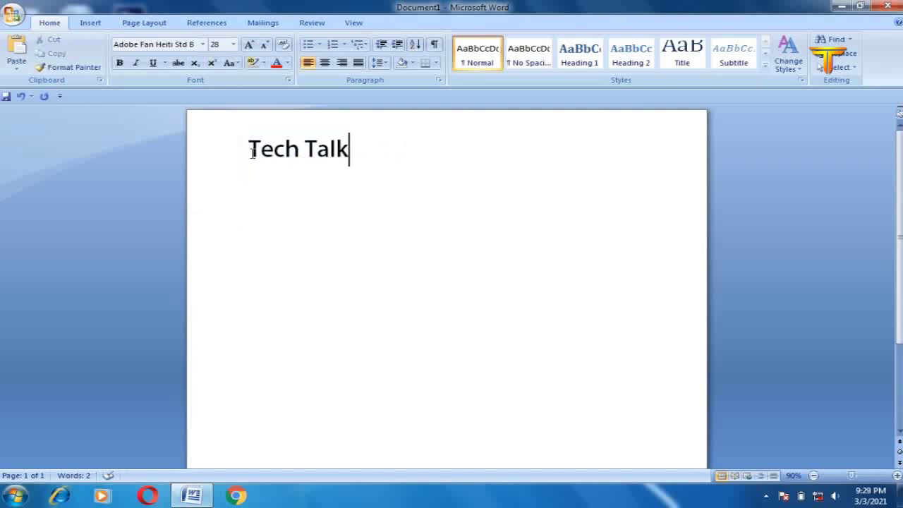
click(80, 151)
key(Delete)
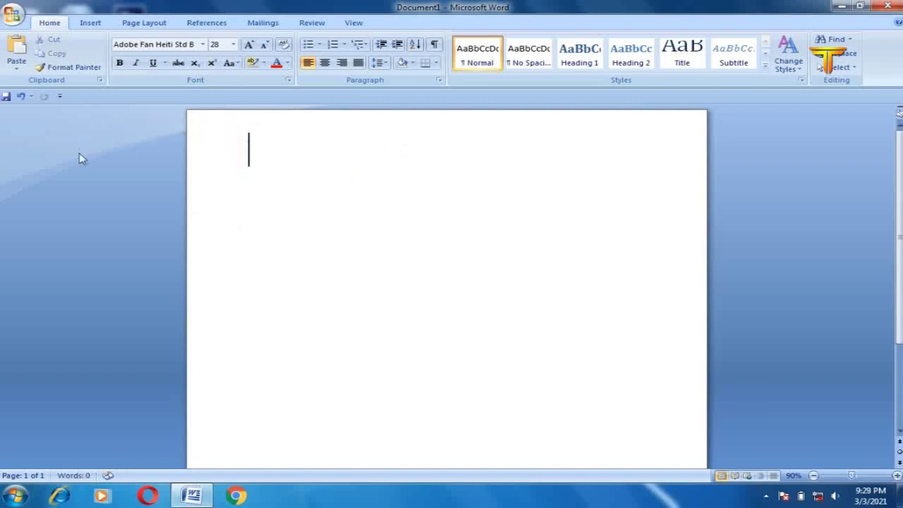
Step: Set font size 12 and type the sample line 'sdacv skd osjdnc osjdn osjdn csojdnc'
click(233, 43)
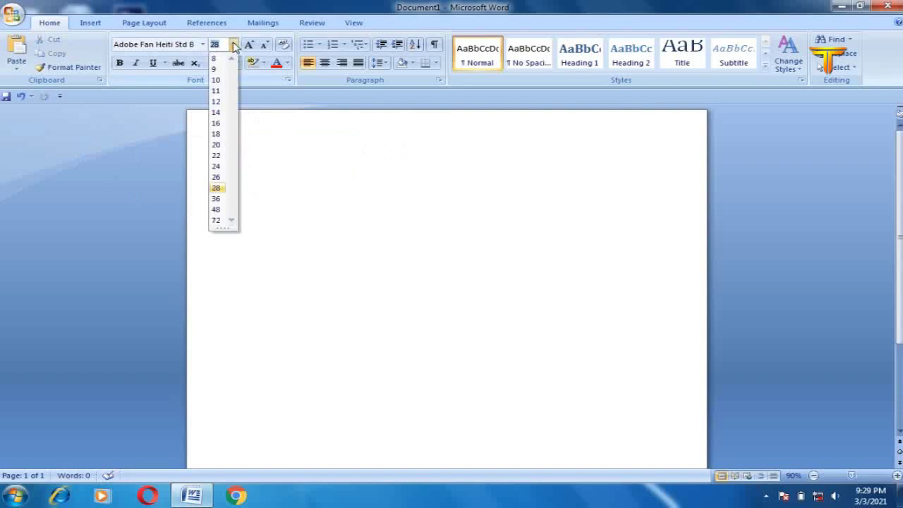
click(220, 101)
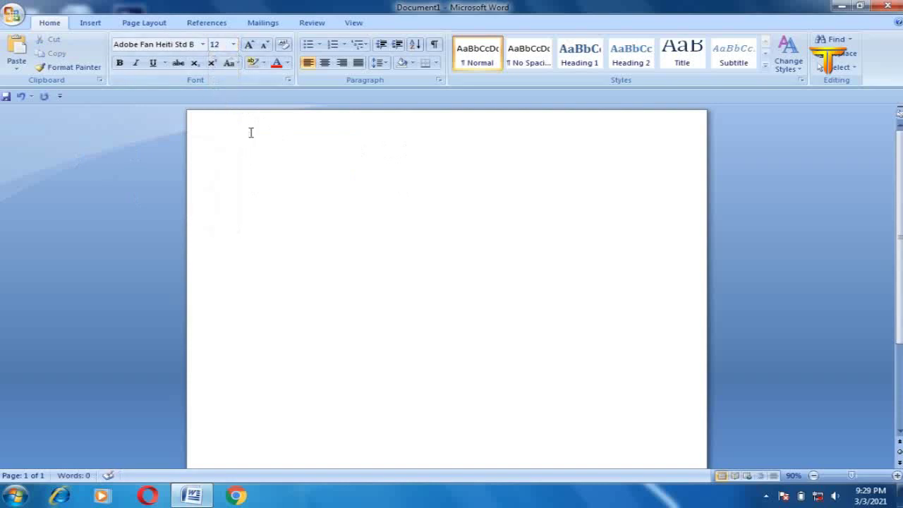
text(sdacv skd)
text( osjdnc osjdn osjdn csojdnc)
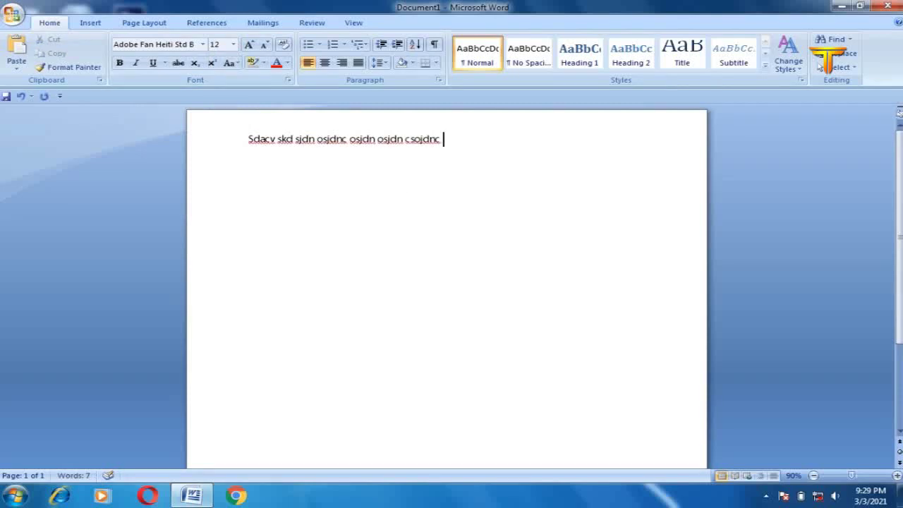
click(156, 44)
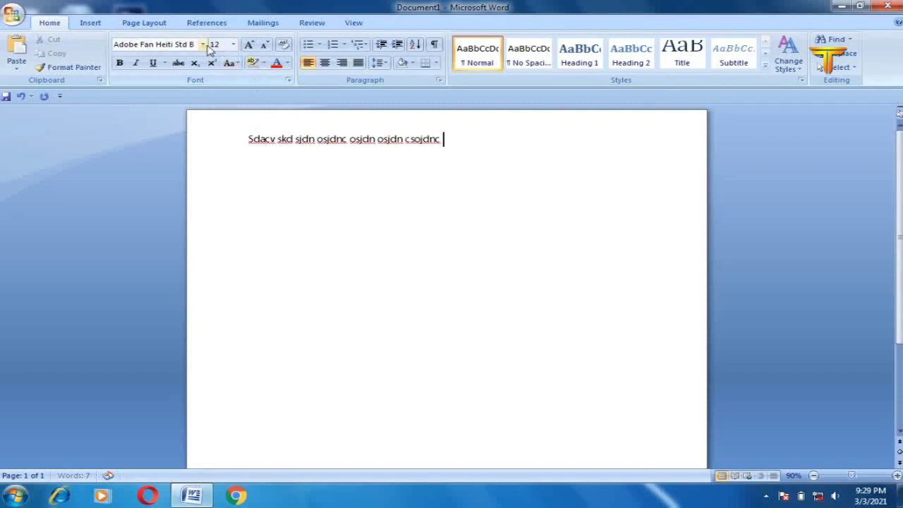
click(202, 44)
click(185, 177)
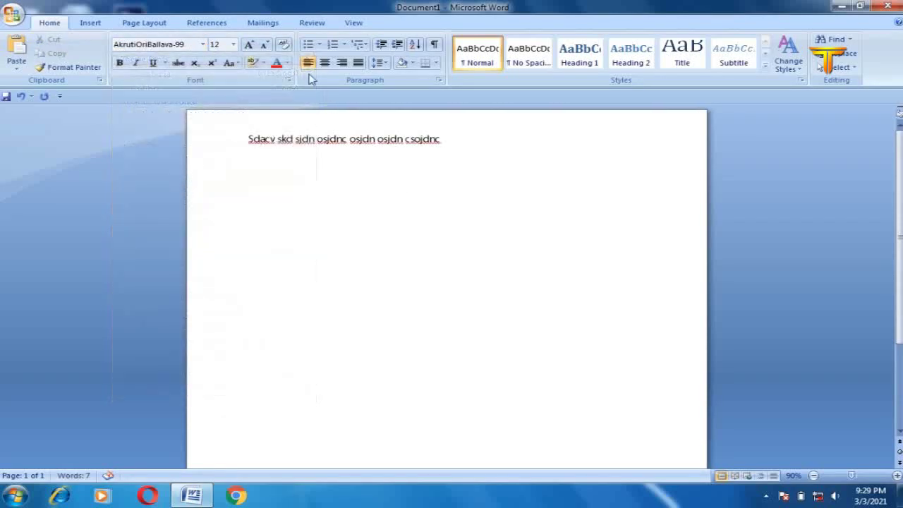
click(202, 44)
click(191, 282)
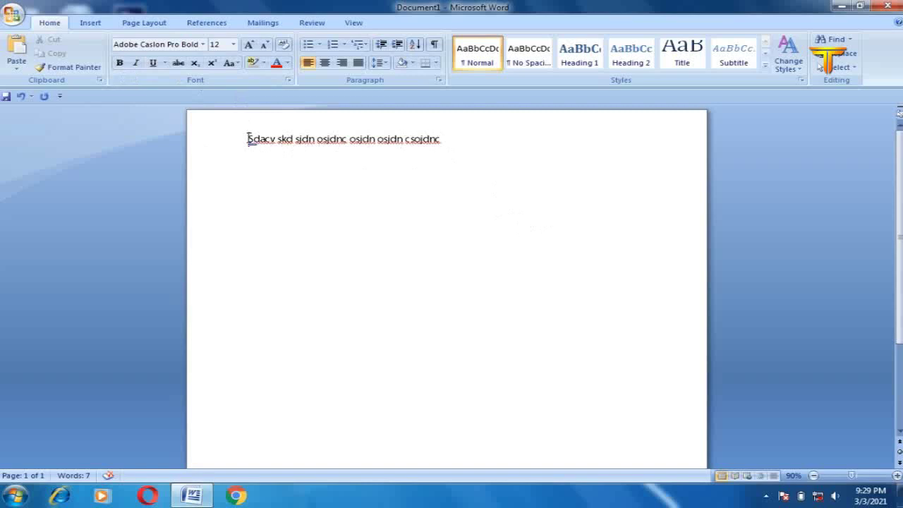
key(Down)
drag(248, 138, 426, 142)
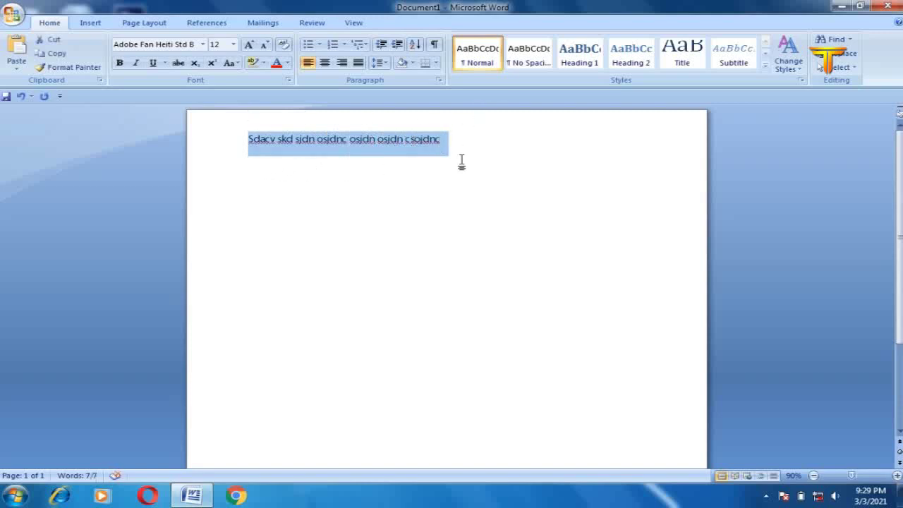
click(484, 139)
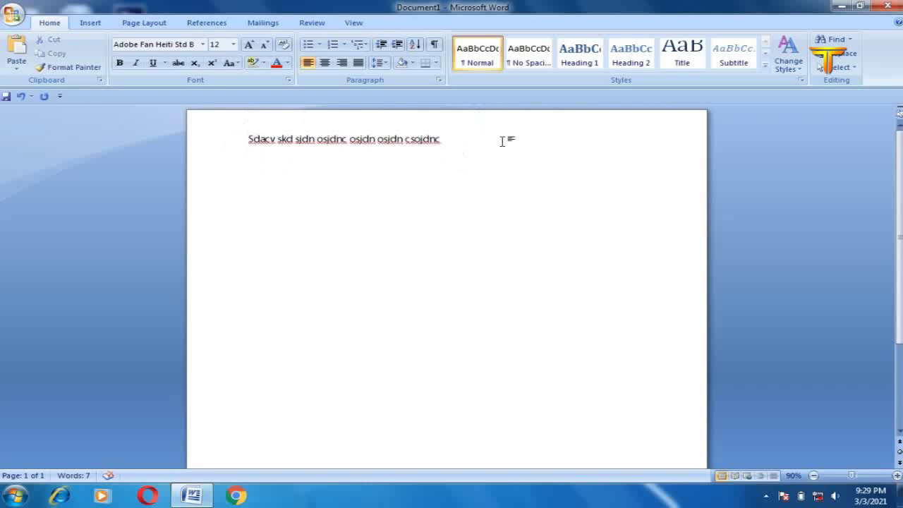
click(250, 138)
shift+click(375, 138)
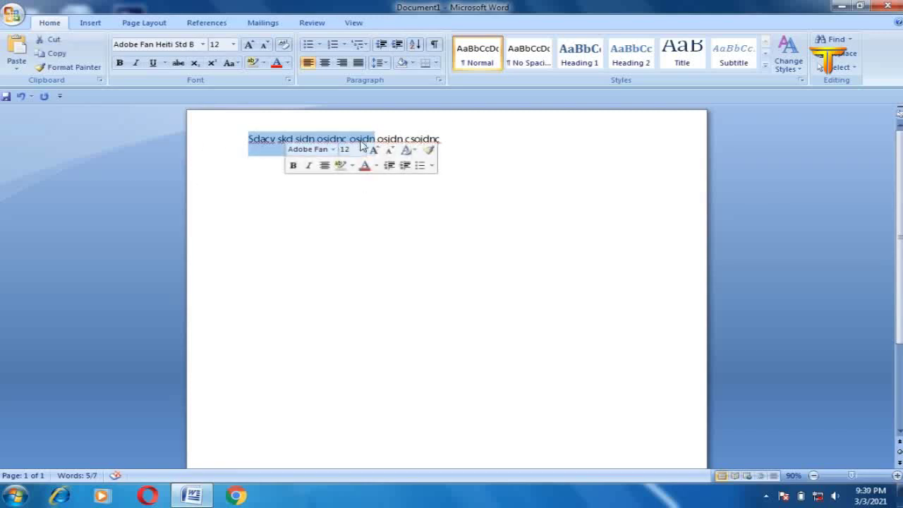
click(444, 138)
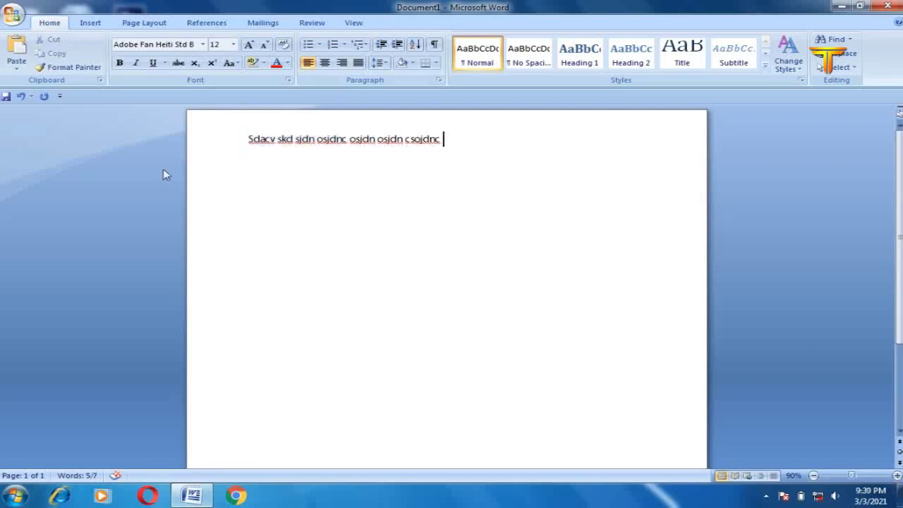
drag(249, 138, 312, 165)
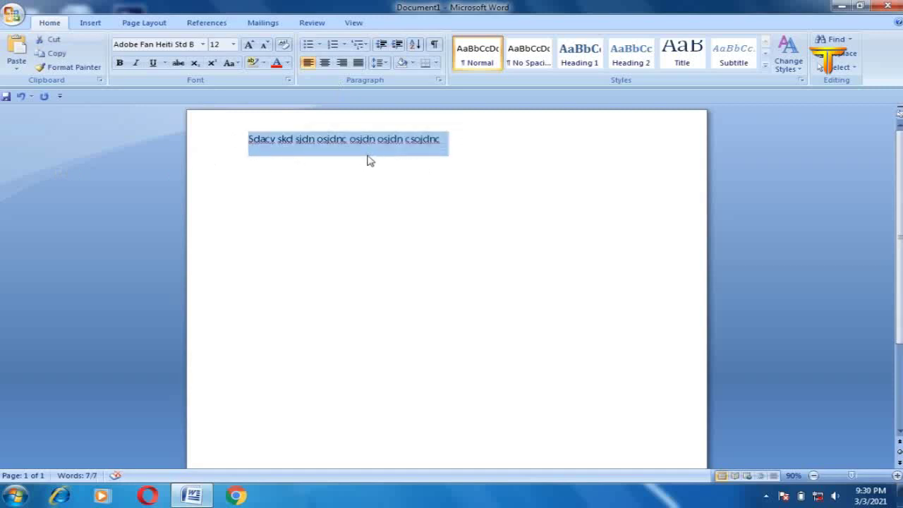
Step: Format the selected sample line as Adobe Fan Heiti Std B at size 22, then deselect it
click(203, 43)
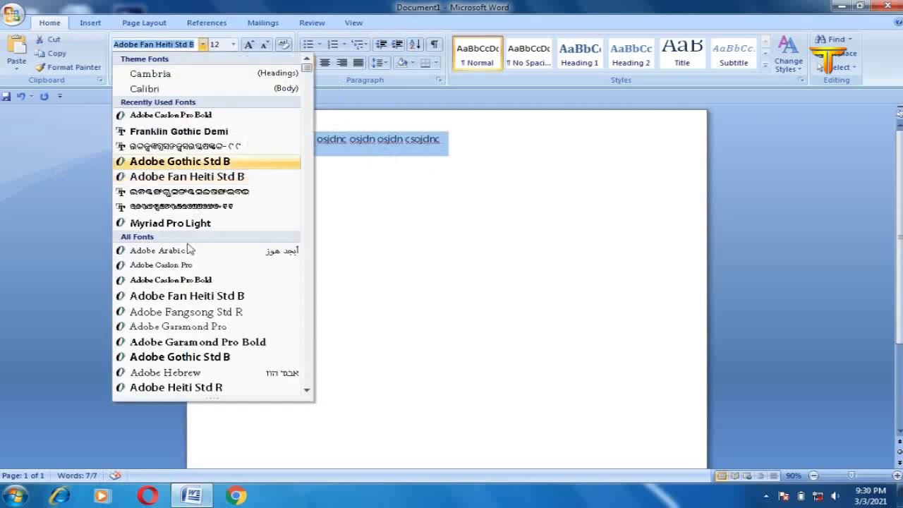
click(186, 300)
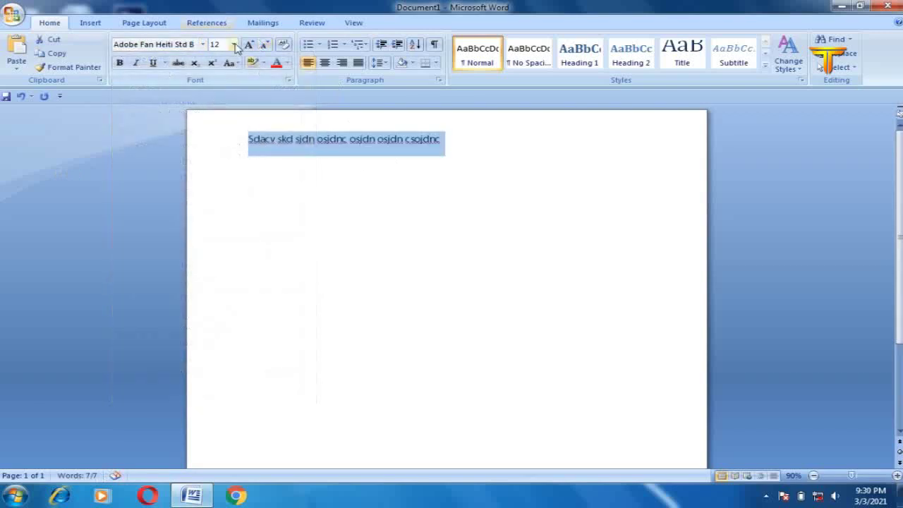
click(235, 44)
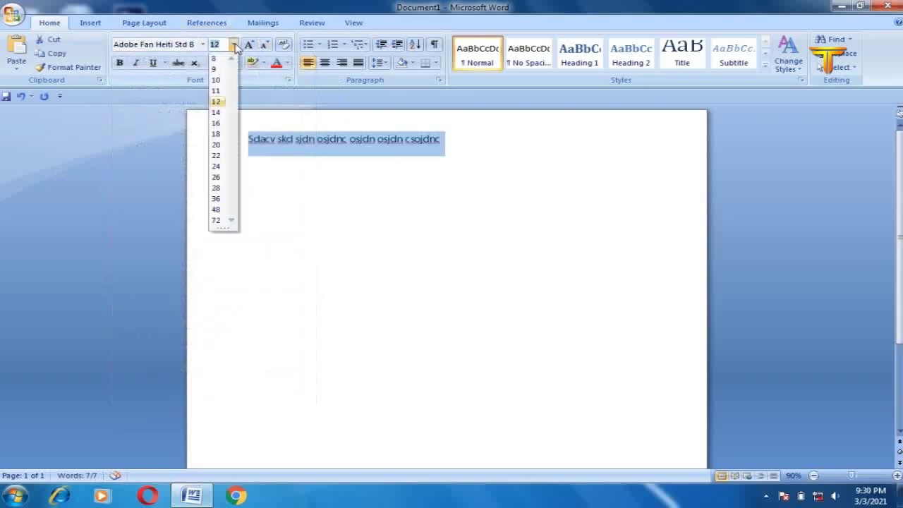
click(218, 155)
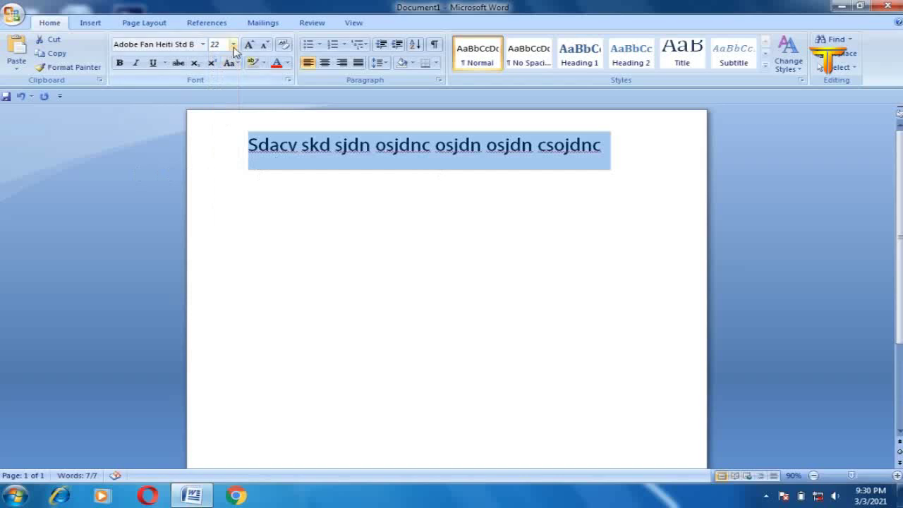
click(402, 206)
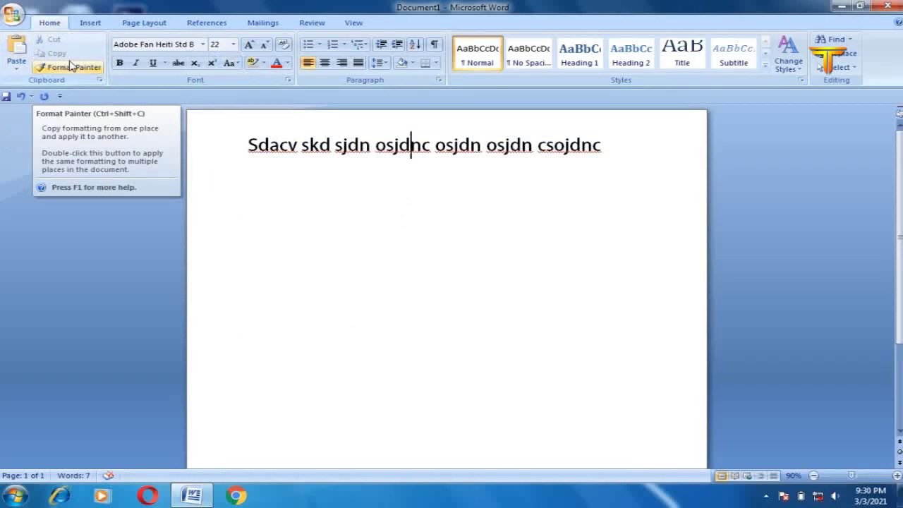
click(12, 17)
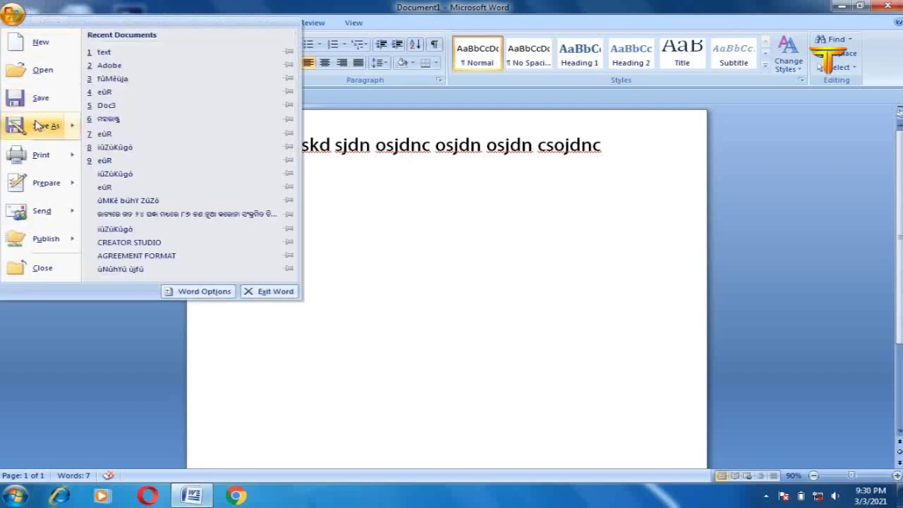
Step: Save the document to the Desktop under the file name '12'
click(39, 106)
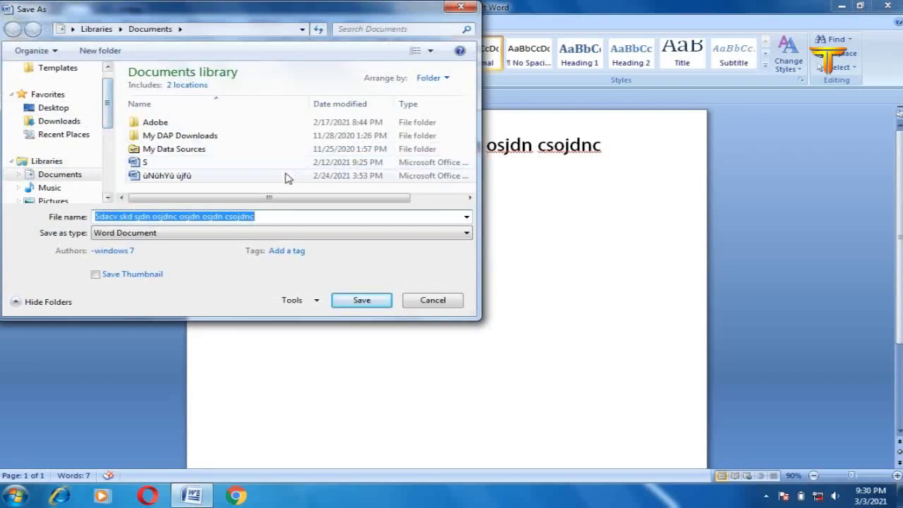
click(63, 110)
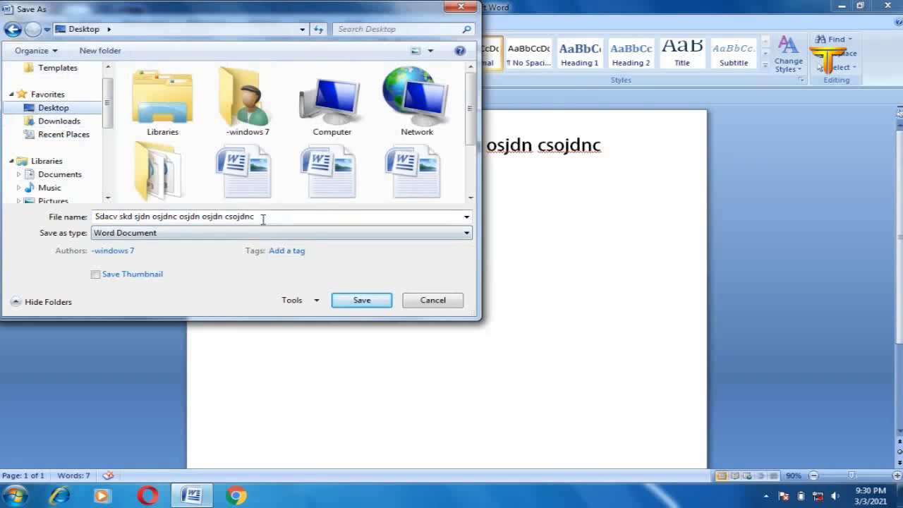
drag(264, 218, 2, 221)
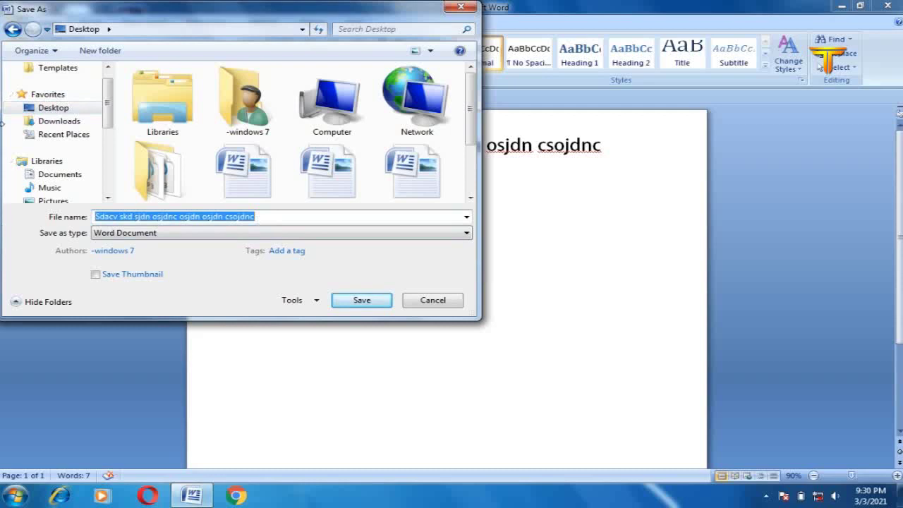
text(12)
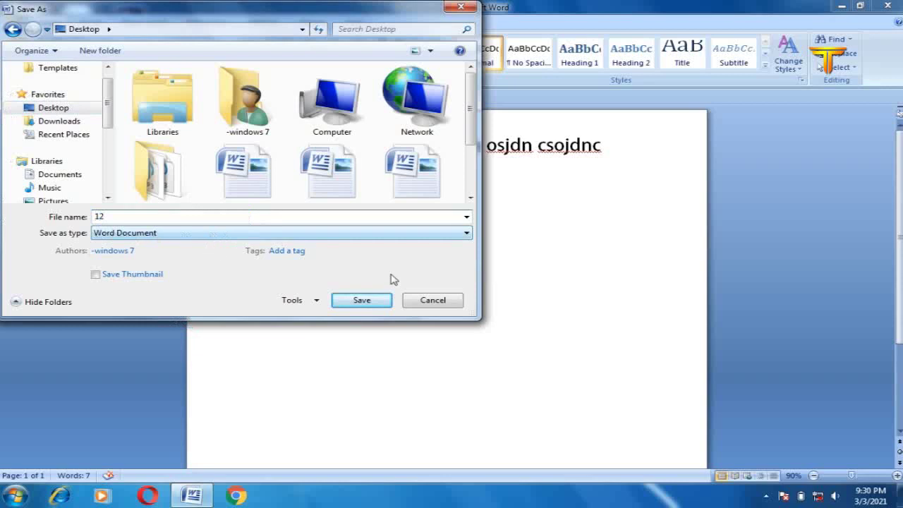
click(374, 305)
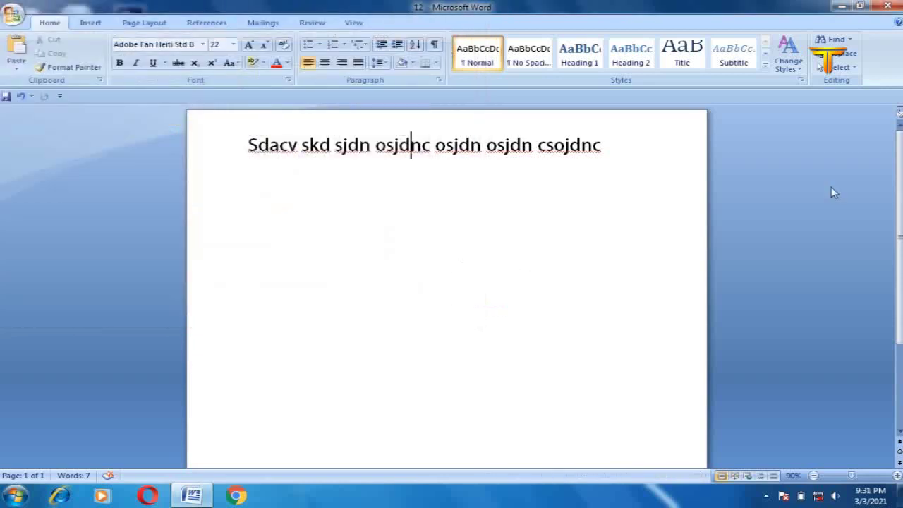
Step: Close Word, refresh the desktop, and relaunch Word 2007 from the Microsoft Office group
click(888, 6)
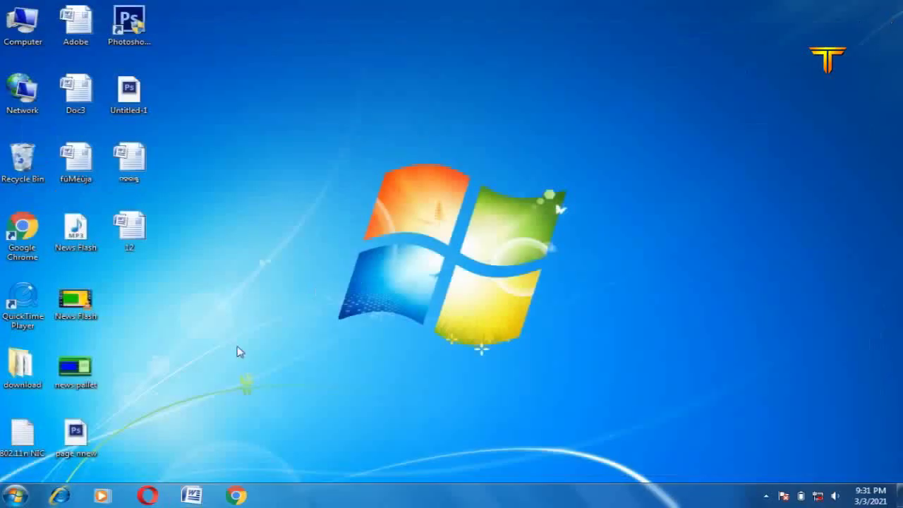
right_click(232, 354)
click(292, 233)
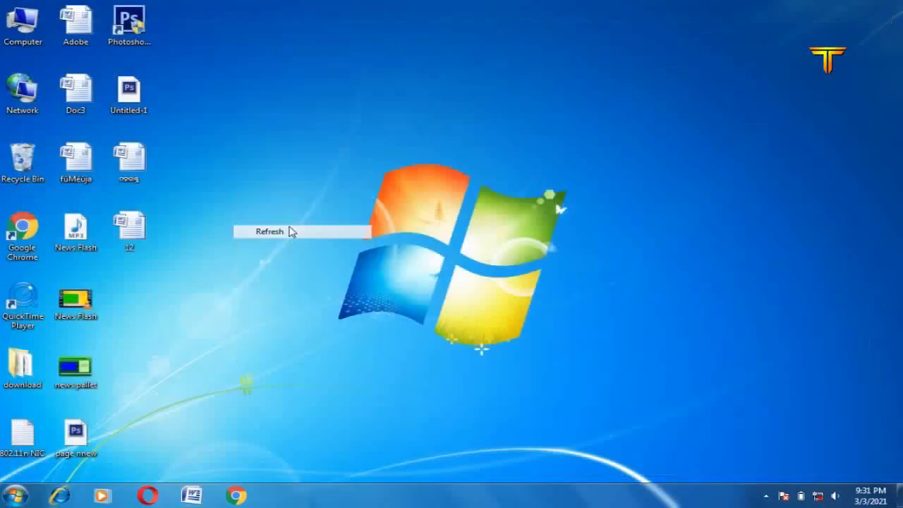
click(5, 499)
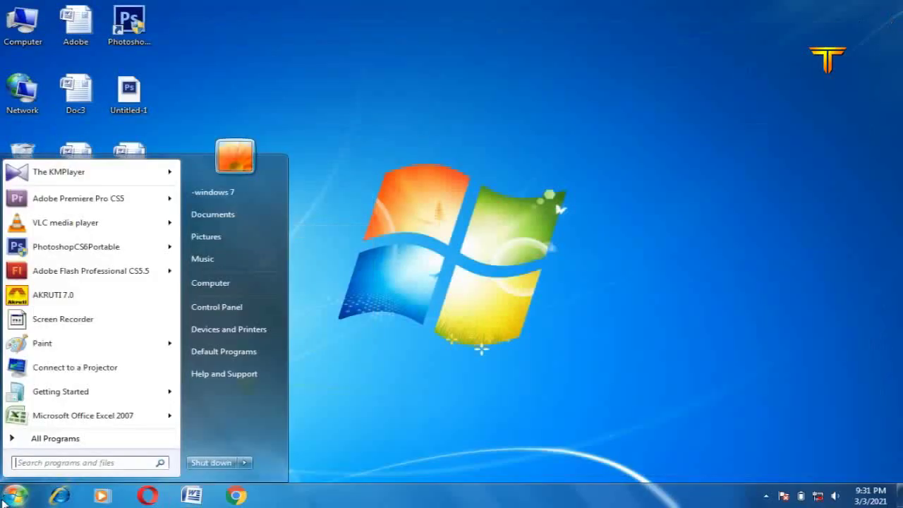
click(101, 445)
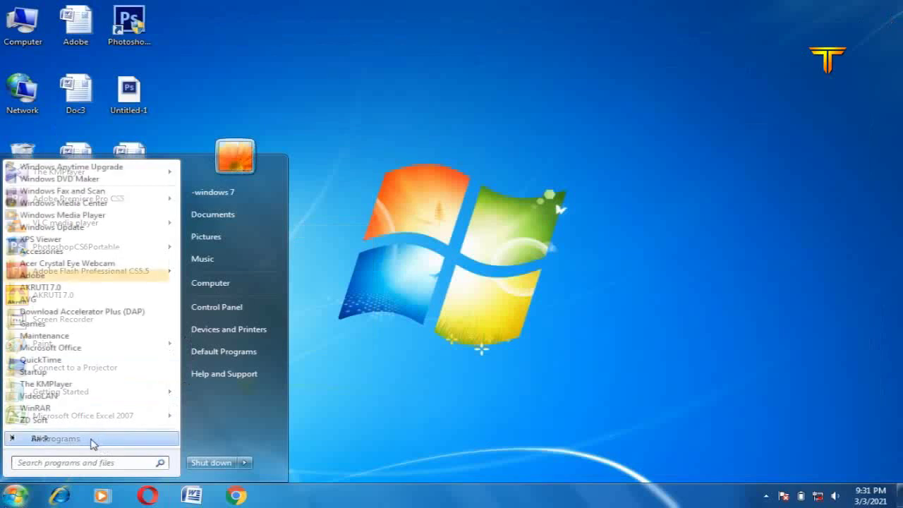
click(85, 348)
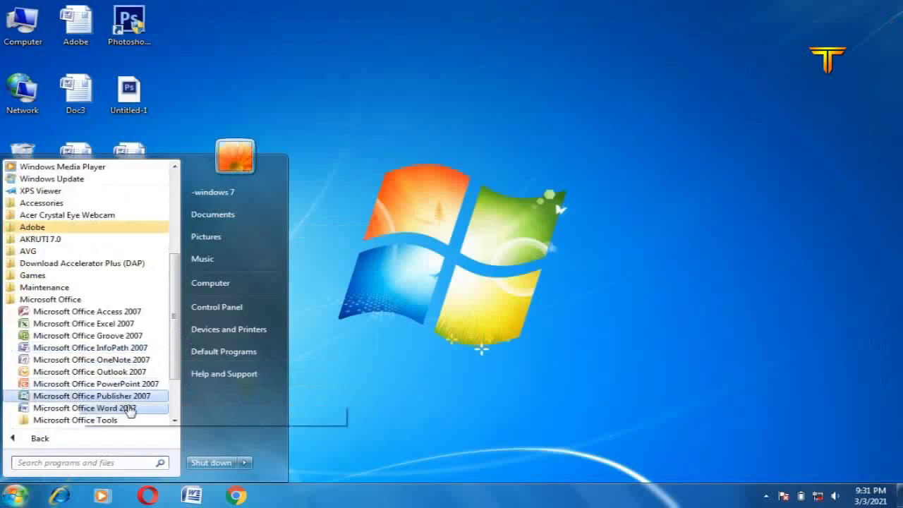
click(126, 408)
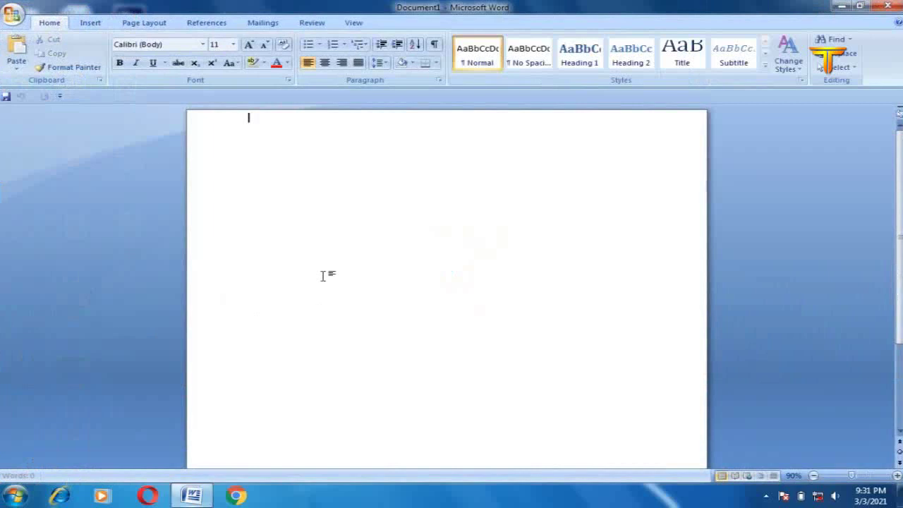
click(14, 13)
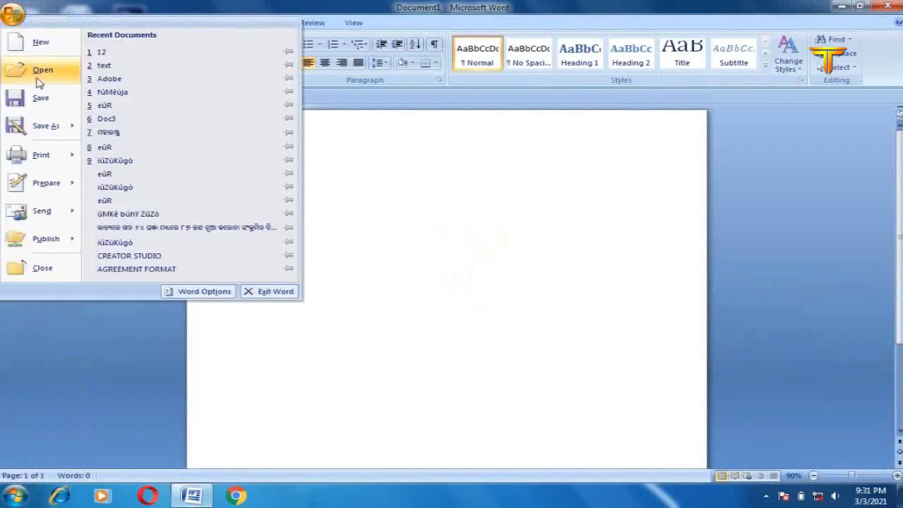
Step: Open the document '12' from the Desktop, check its text line, then close Word
click(39, 69)
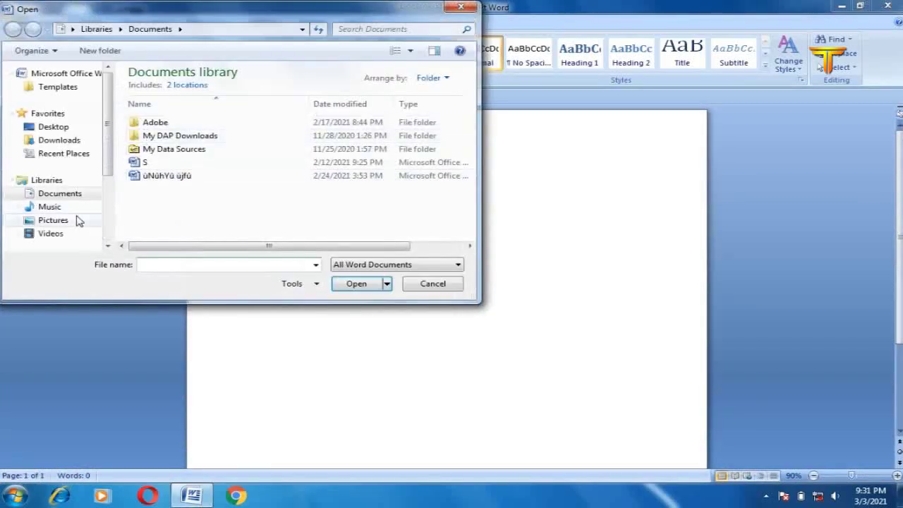
click(61, 128)
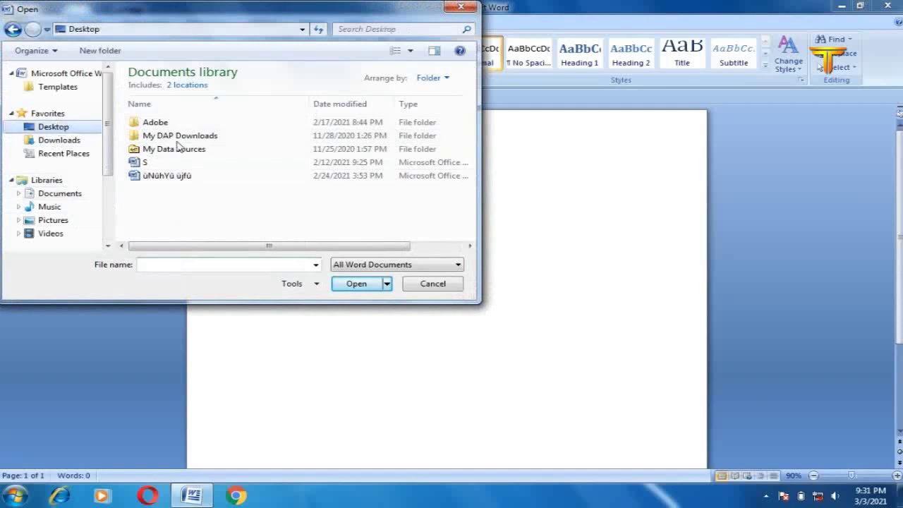
click(233, 184)
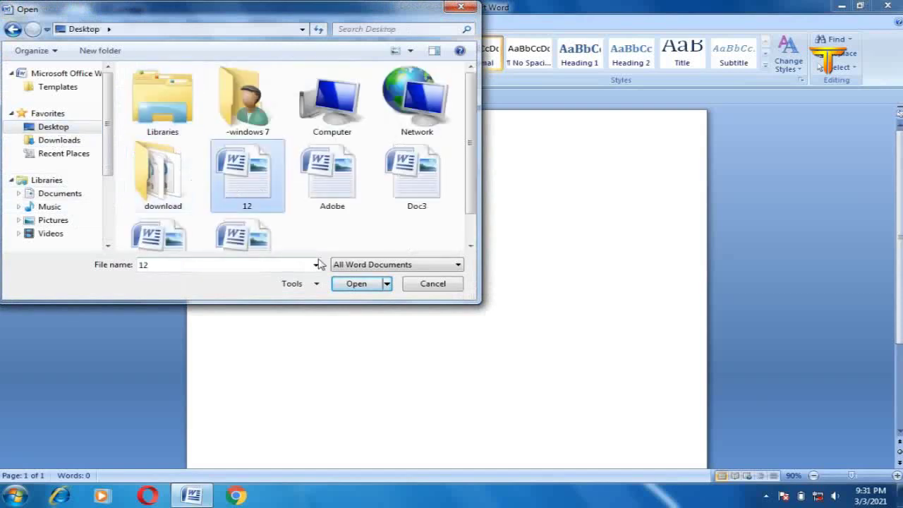
click(357, 284)
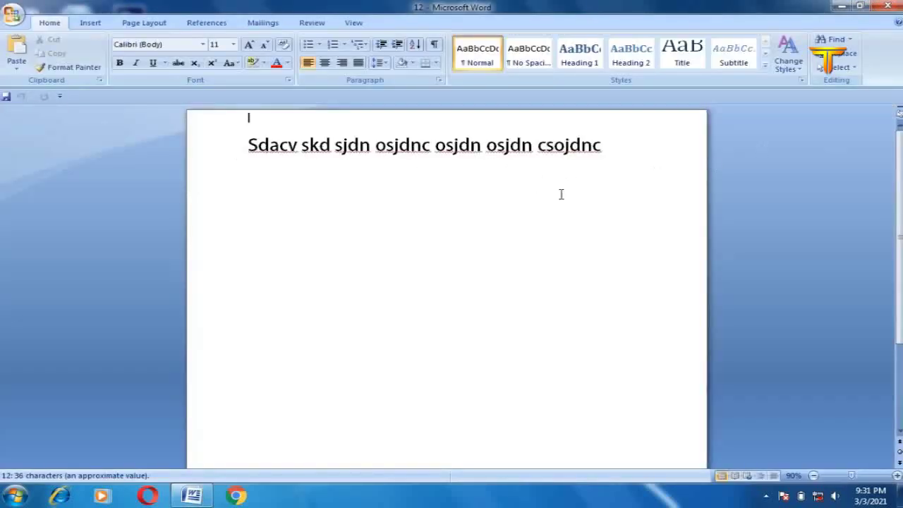
click(602, 147)
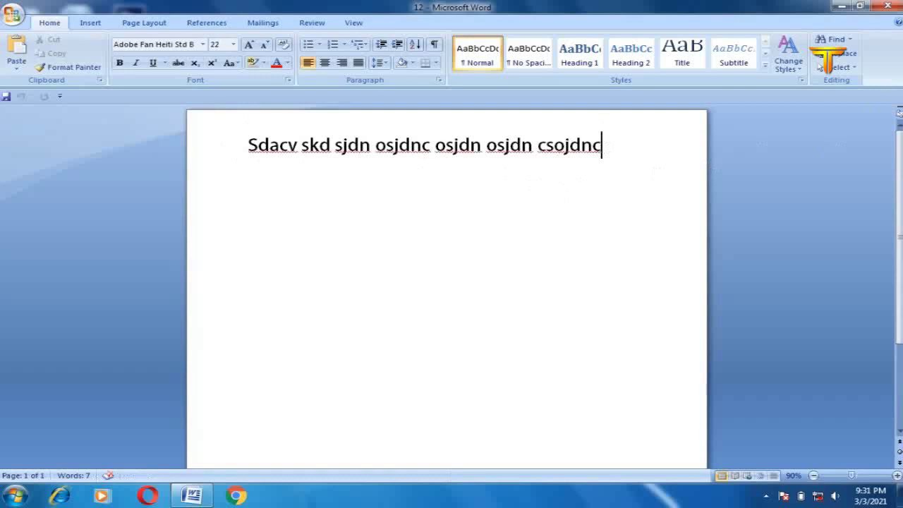
click(885, 6)
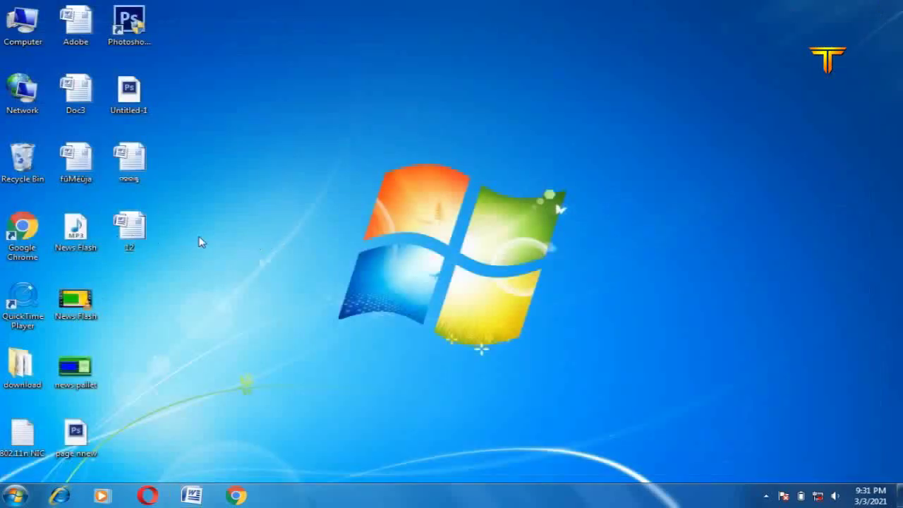
Step: Double-click the '12' desktop icon to open it in Word, then close that window
drag(204, 205, 105, 250)
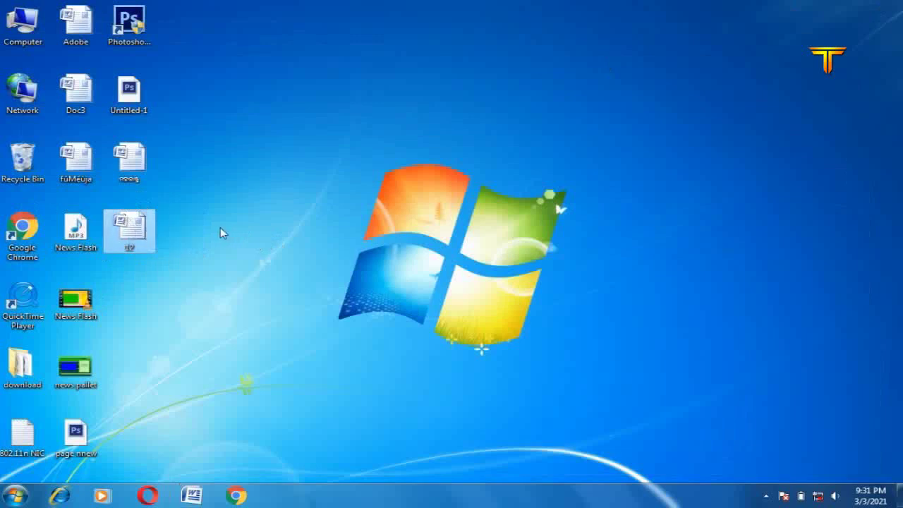
click(140, 232)
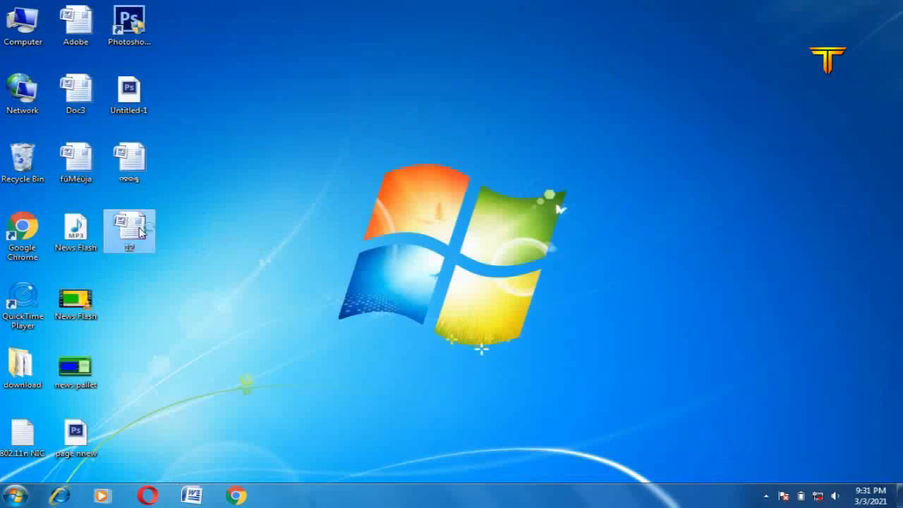
double_click(139, 231)
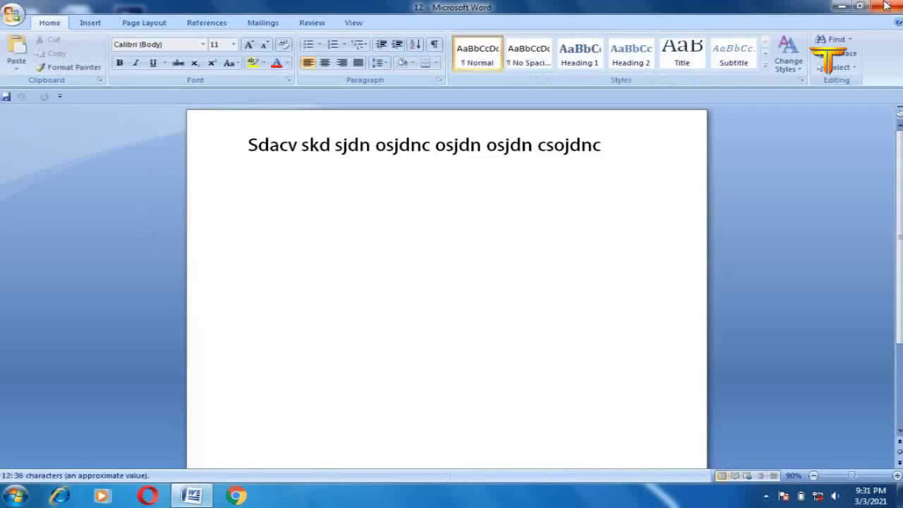
click(888, 5)
Step: Reopen '12' through its right-click Open command and select the whole text line
right_click(131, 238)
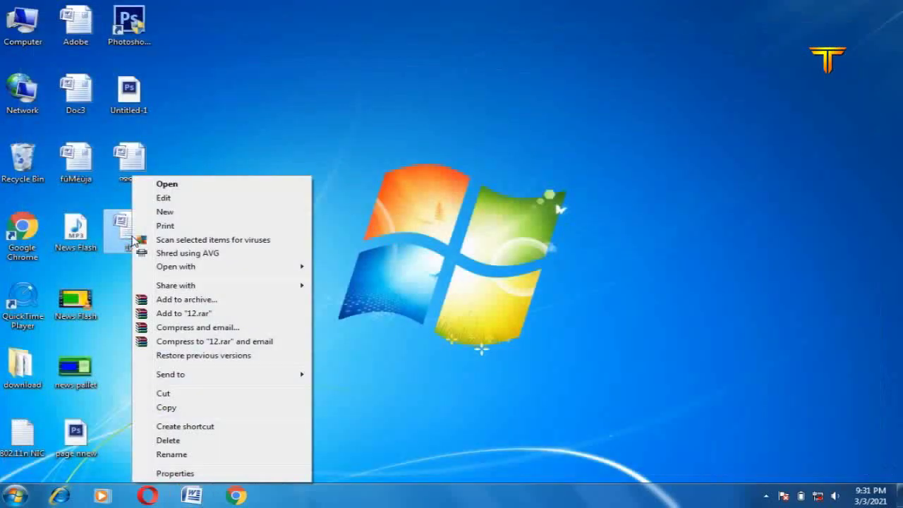
click(252, 121)
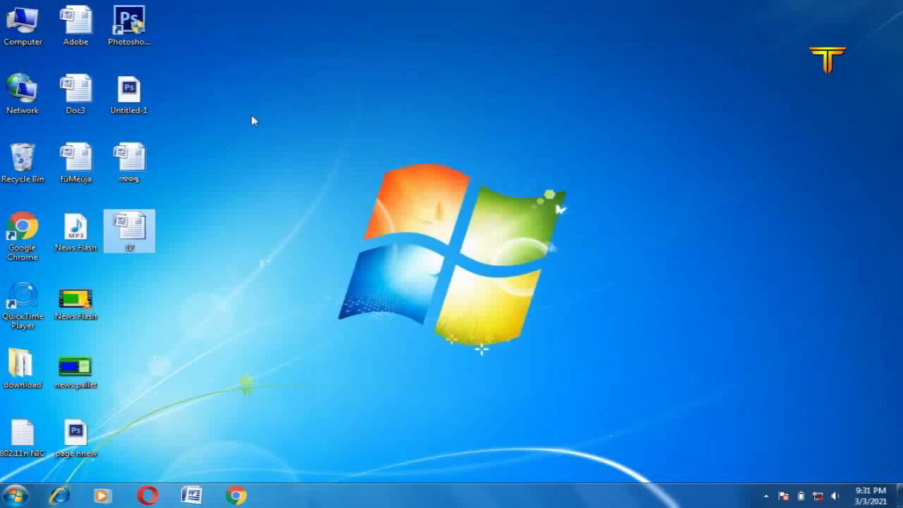
right_click(127, 176)
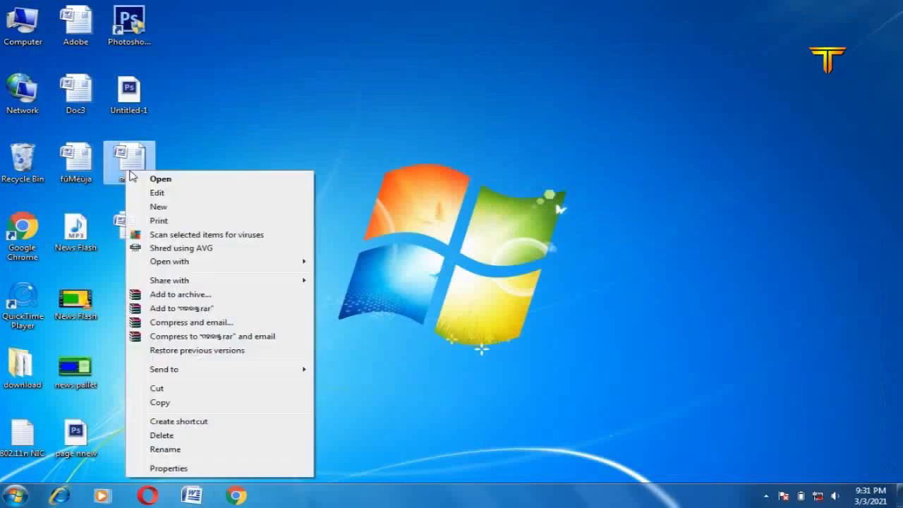
click(257, 58)
key(Down)
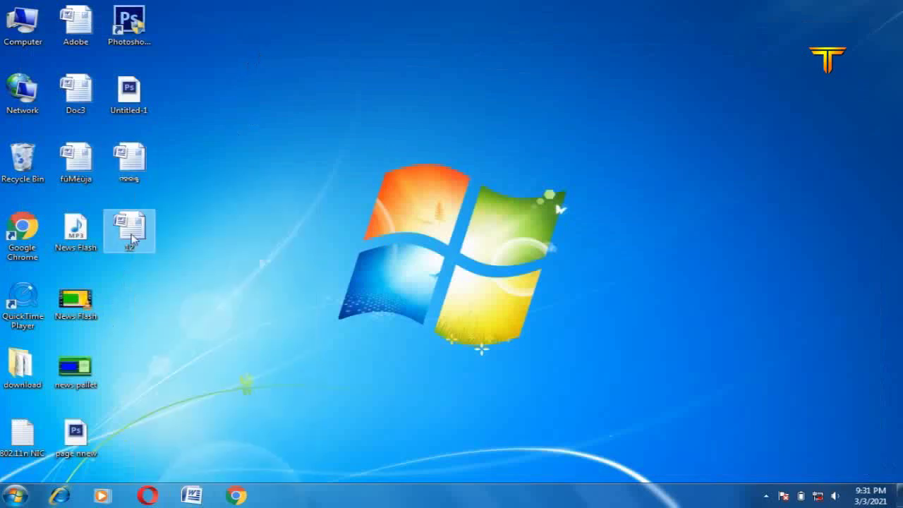
mouse_move(132, 239)
right_click(132, 239)
click(174, 185)
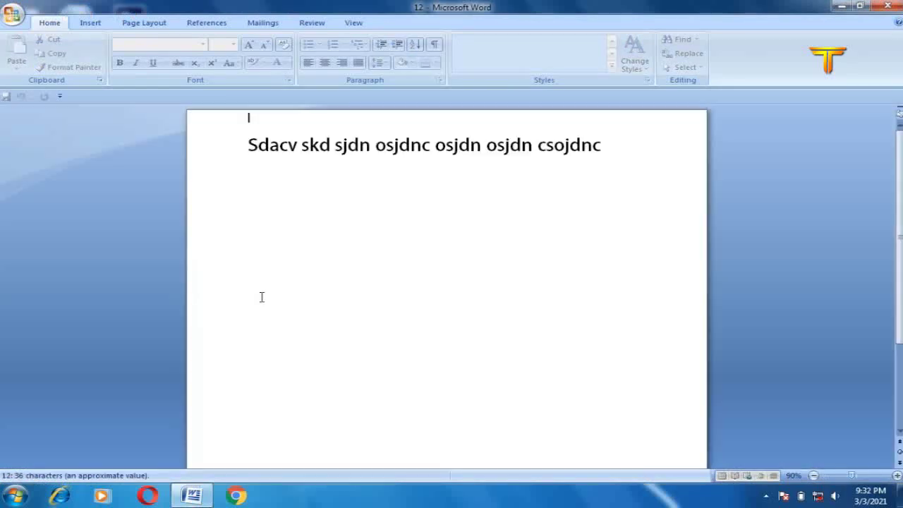
drag(249, 143, 613, 144)
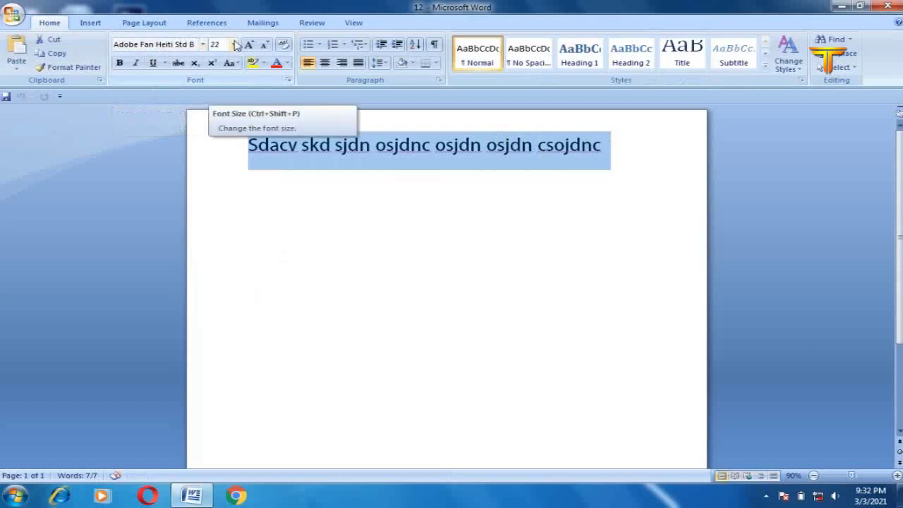
Step: Switch the sample line from Adobe Fan Heiti Std B to Arial, keeping size 22
click(125, 64)
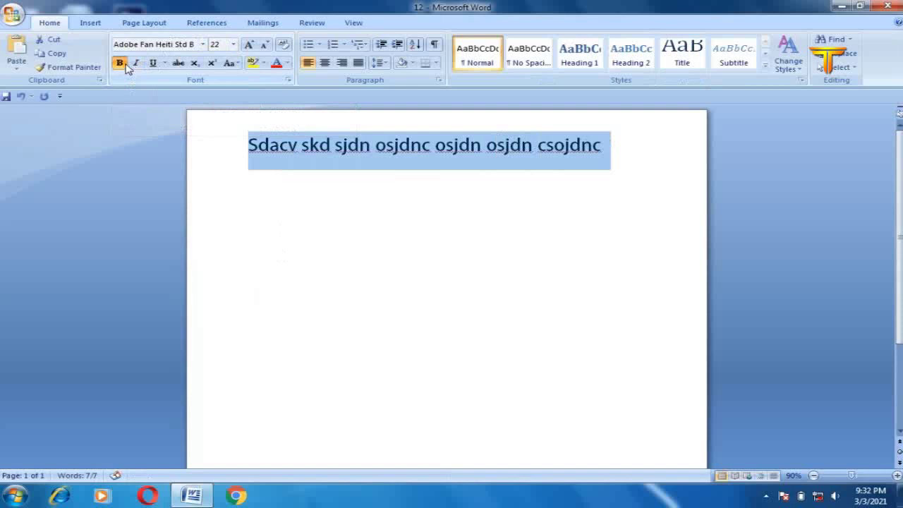
click(120, 64)
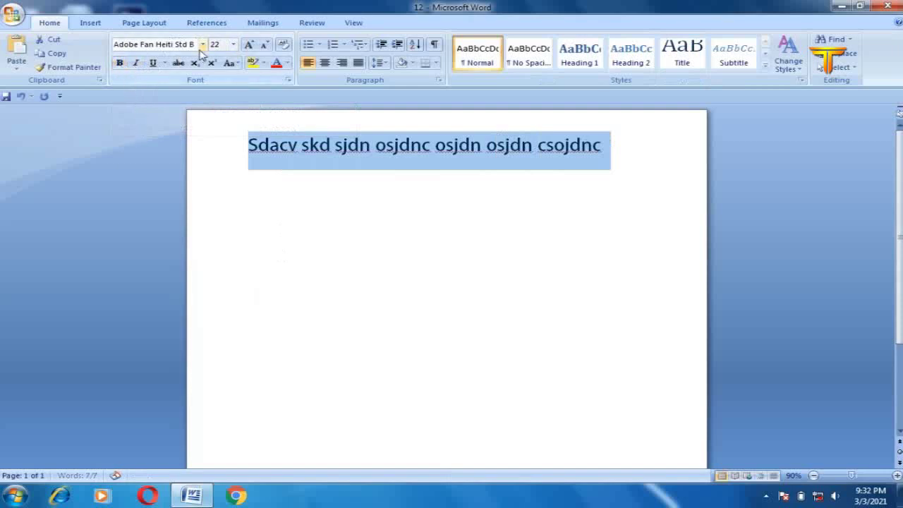
click(203, 44)
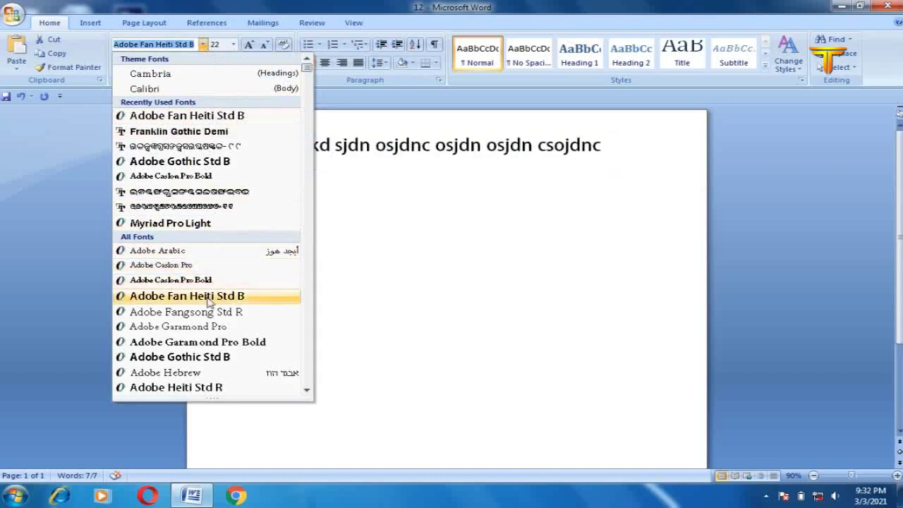
scroll(208, 302, down, 4)
scroll(208, 302, down, 5)
scroll(209, 302, down, 5)
scroll(208, 302, down, 5)
scroll(208, 302, down, 5)
scroll(208, 302, down, 5)
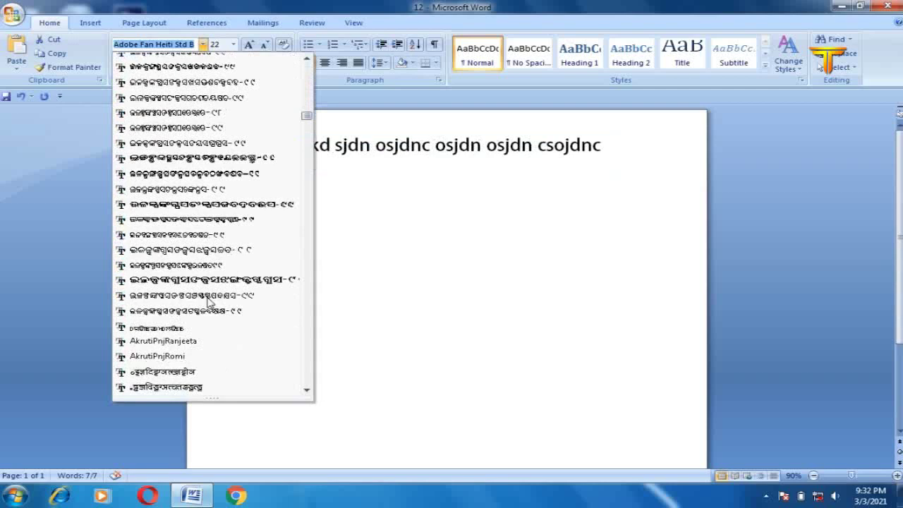
scroll(208, 302, down, 6)
click(209, 296)
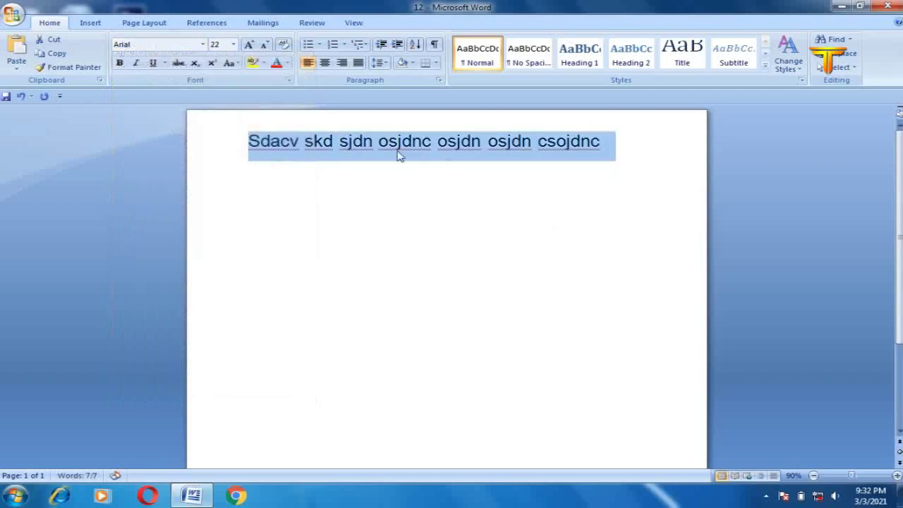
Step: Toggle bold on and off on the Arial line, leaving it unbolded
click(120, 63)
click(119, 68)
click(119, 68)
click(119, 67)
click(119, 67)
click(120, 68)
click(125, 65)
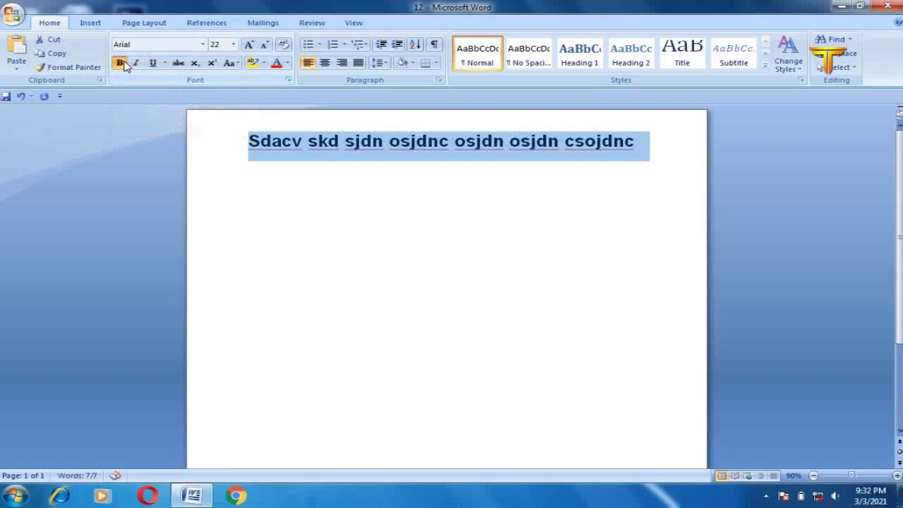
click(125, 65)
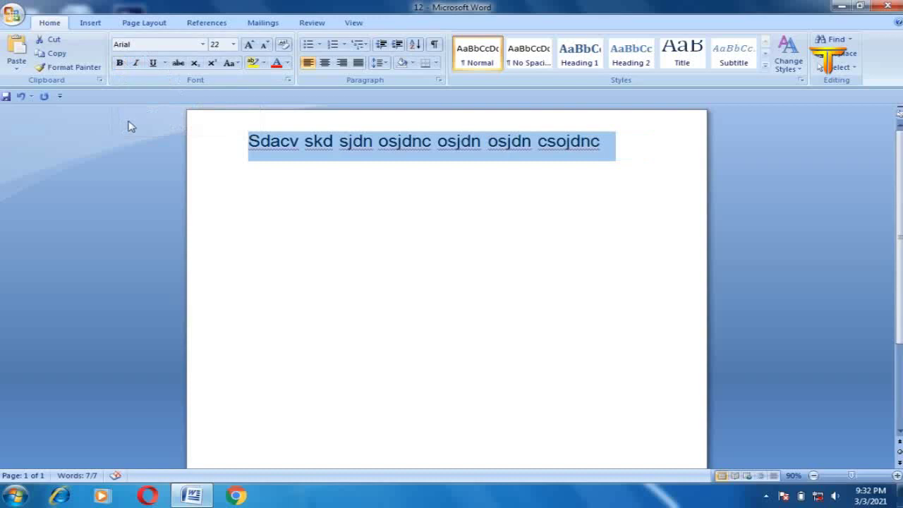
Step: Toggle italic on and off on the line, leaving it upright
click(137, 64)
click(138, 65)
click(138, 64)
click(138, 64)
click(139, 64)
click(137, 64)
Step: Try underlining the whole line, then remove the underline again
click(151, 65)
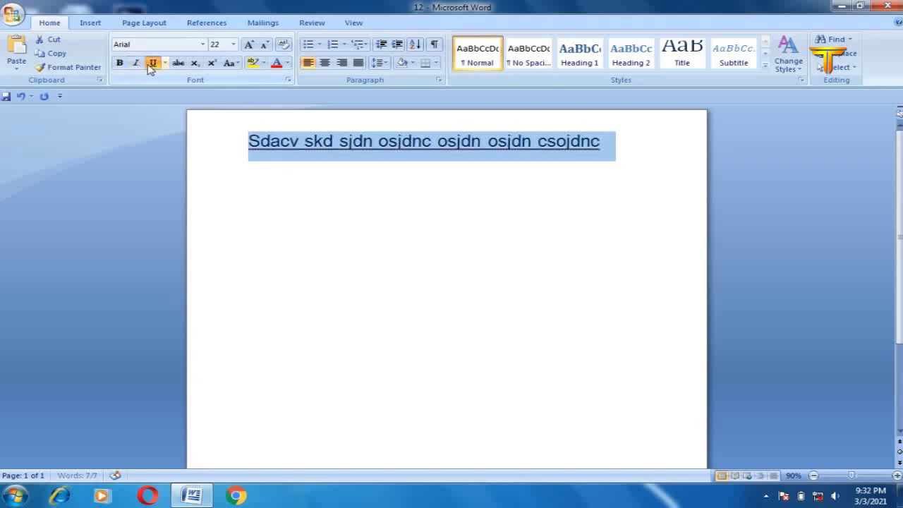
click(151, 65)
click(150, 64)
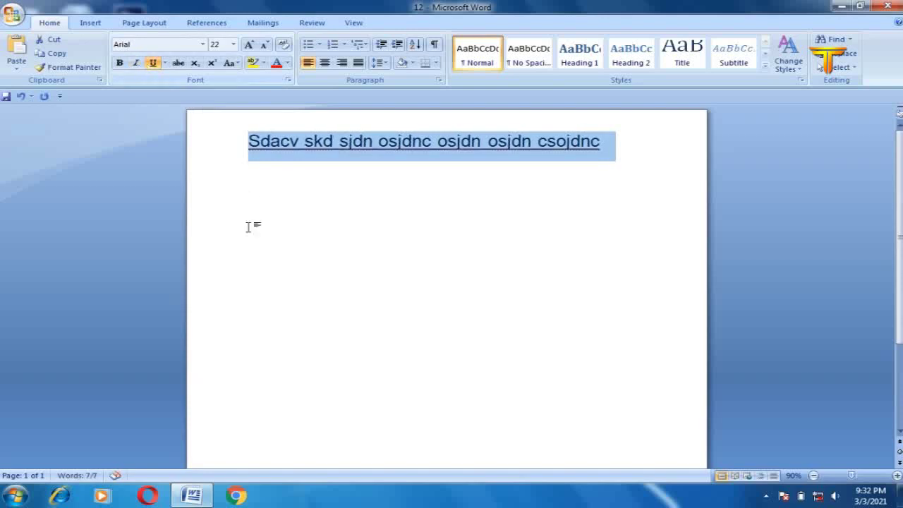
click(179, 142)
click(222, 144)
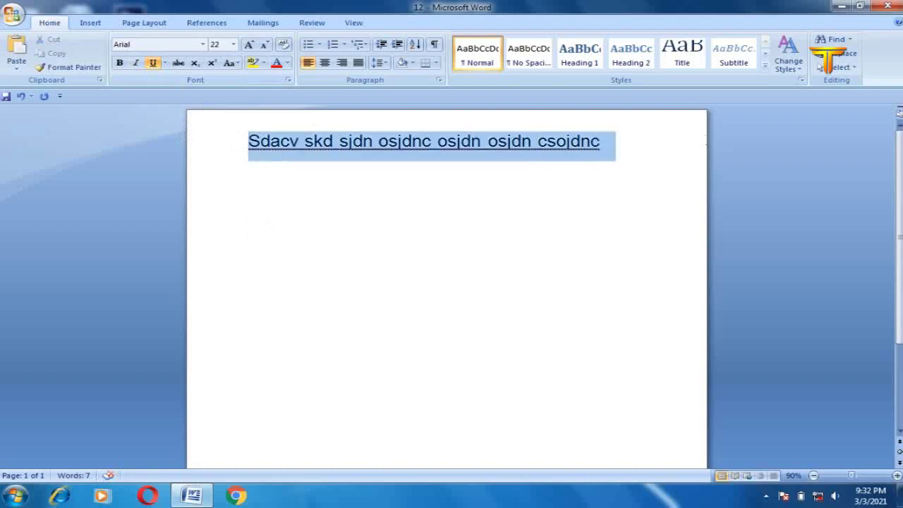
click(152, 63)
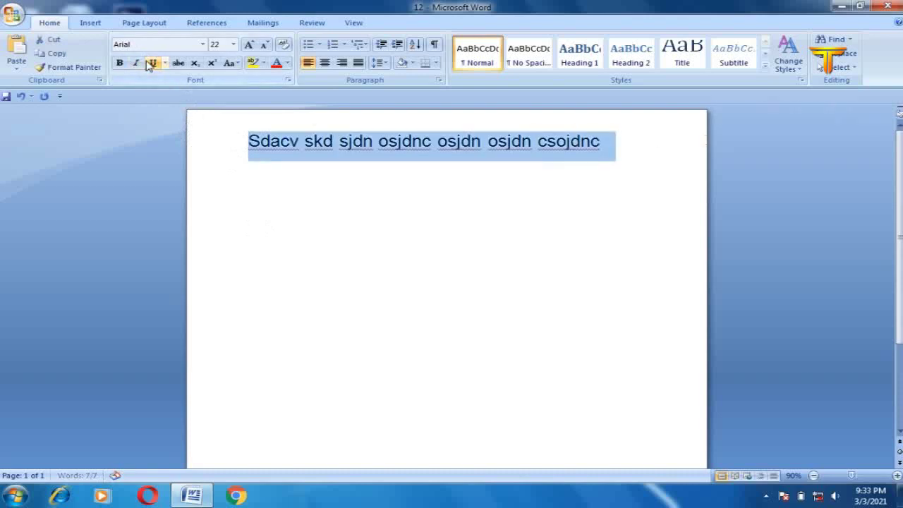
click(348, 141)
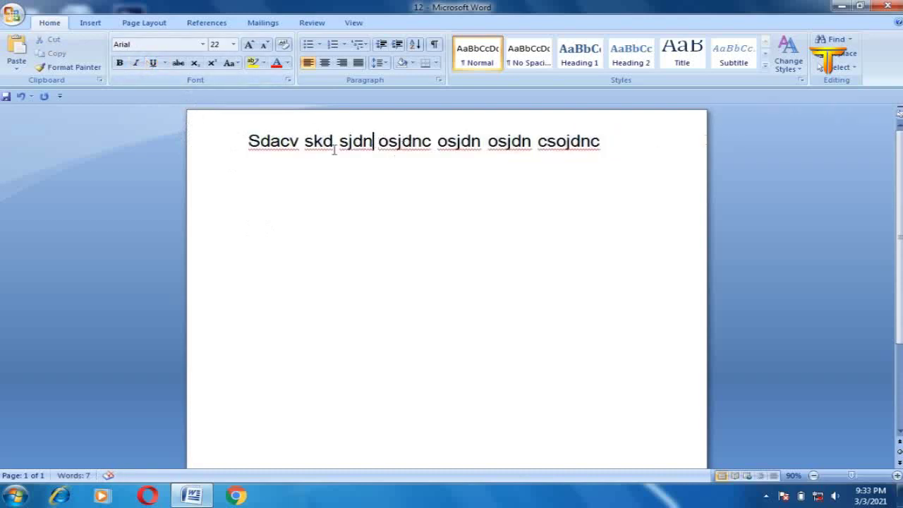
Step: Underline only the words 'Sdacv skd sjdn'
drag(374, 141, 232, 157)
click(152, 63)
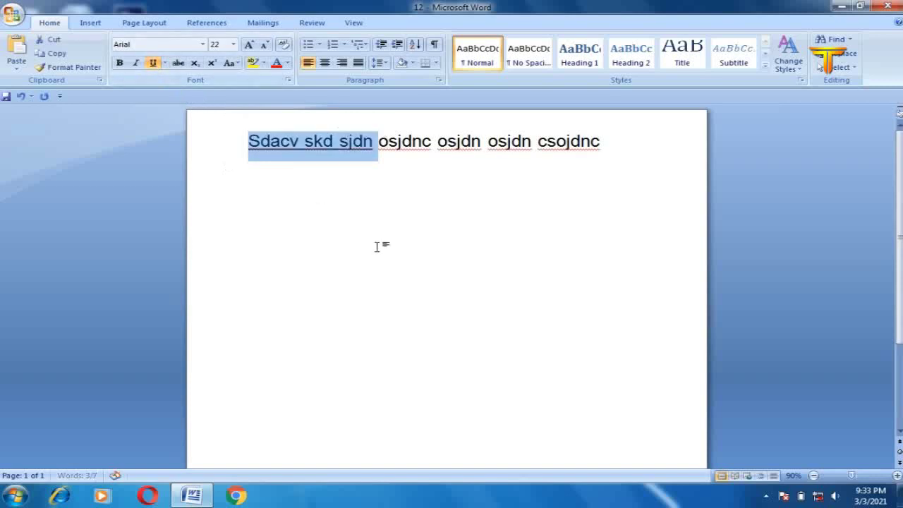
click(363, 145)
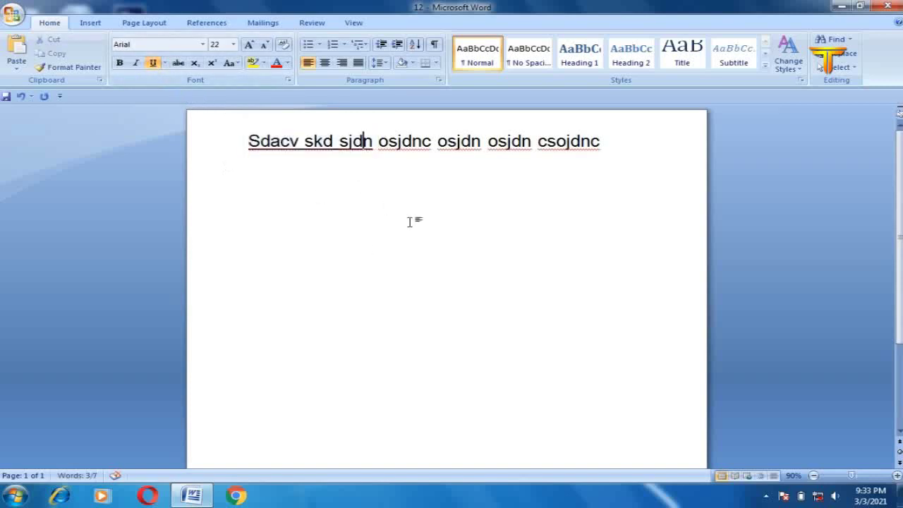
key(ctrl+a)
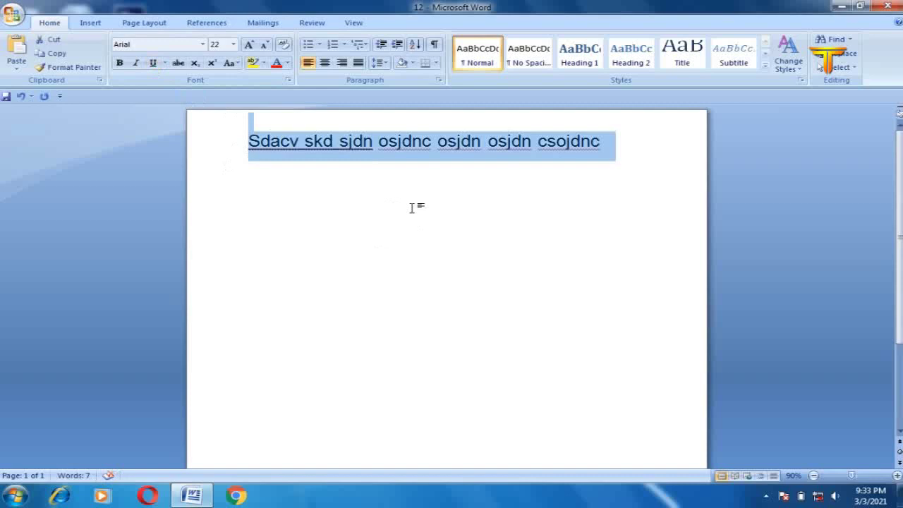
Step: Delete the old line and type 'There is a big horse in the jungle.'
key(Delete)
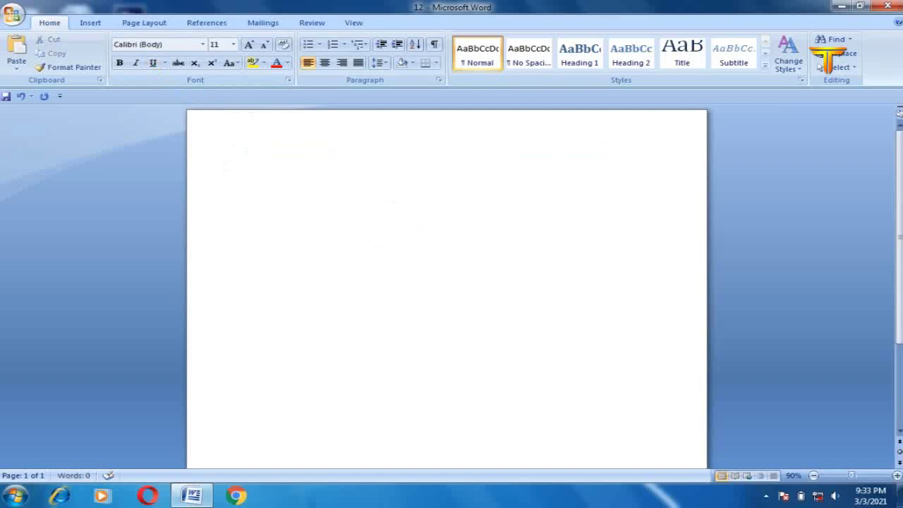
text(There is a big )
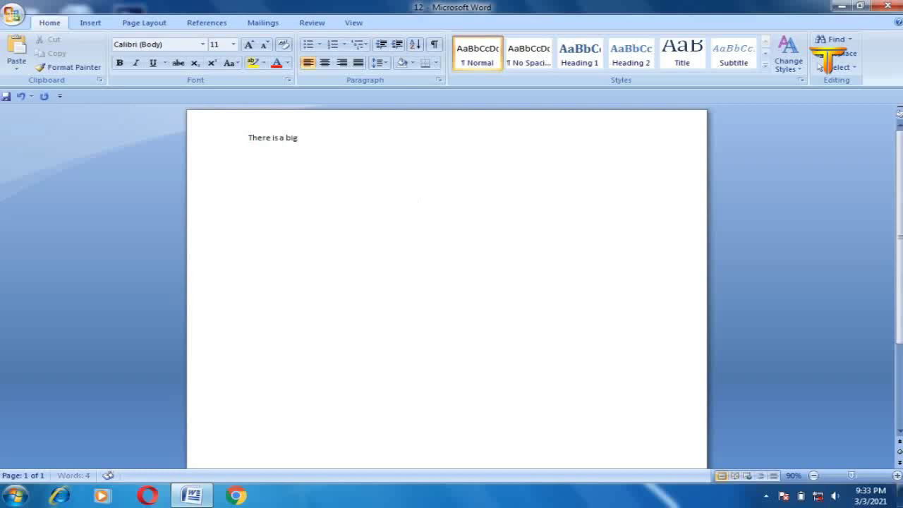
text(horse im)
key(BackSpace)
text(n the ju)
key(BackSpace)
text(ungle)
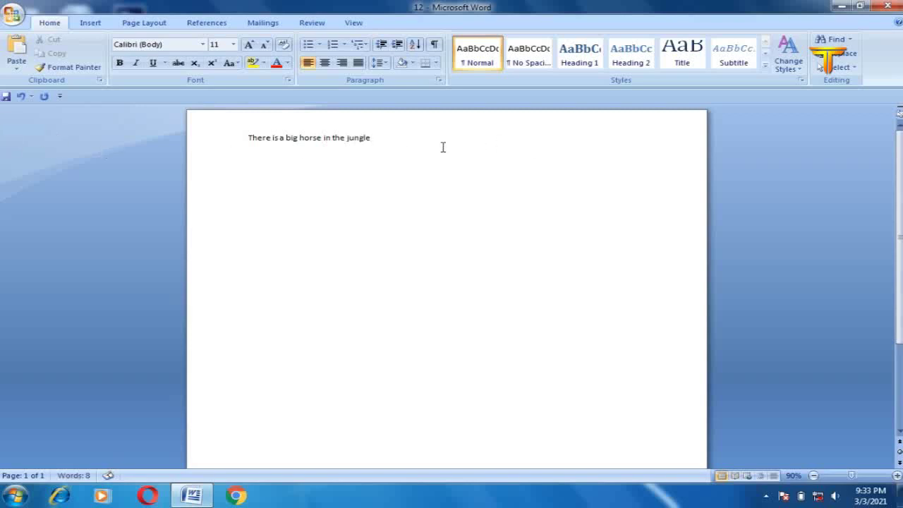
text(.)
Step: Remove the stray 'Hoescv' text typed after the sentence
text(ho)
text(r)
key(Return)
key(BackSpace)
key(BackSpace)
key(BackSpace)
text(escv)
key(Return)
drag(375, 137, 449, 136)
key(BackSpace)
Step: Zoom the page out three steps, then in to 130%, and select the sentence
click(814, 476)
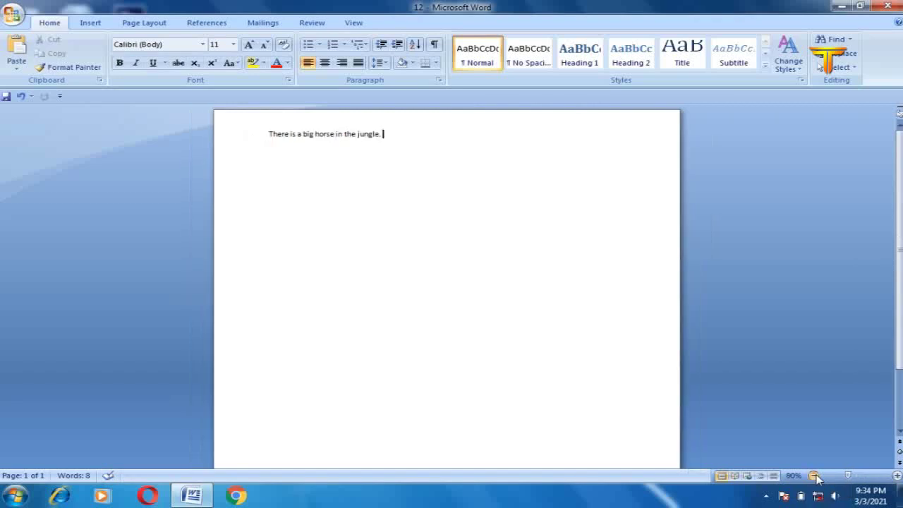
click(814, 476)
click(815, 477)
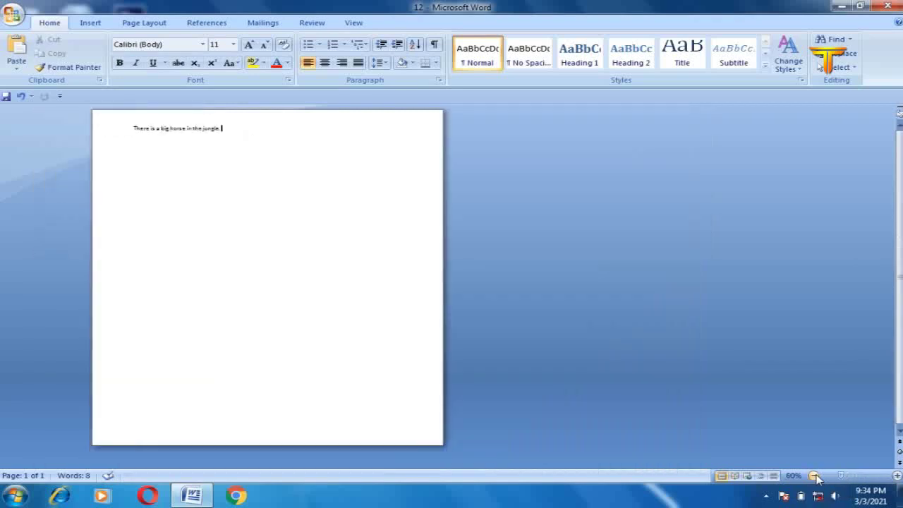
click(897, 477)
click(897, 476)
click(897, 476)
click(897, 476)
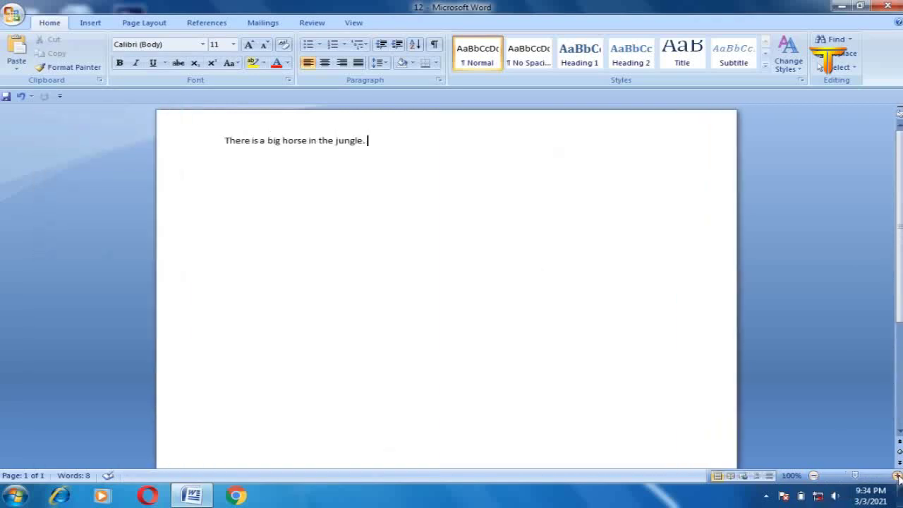
click(897, 476)
click(897, 476)
click(897, 477)
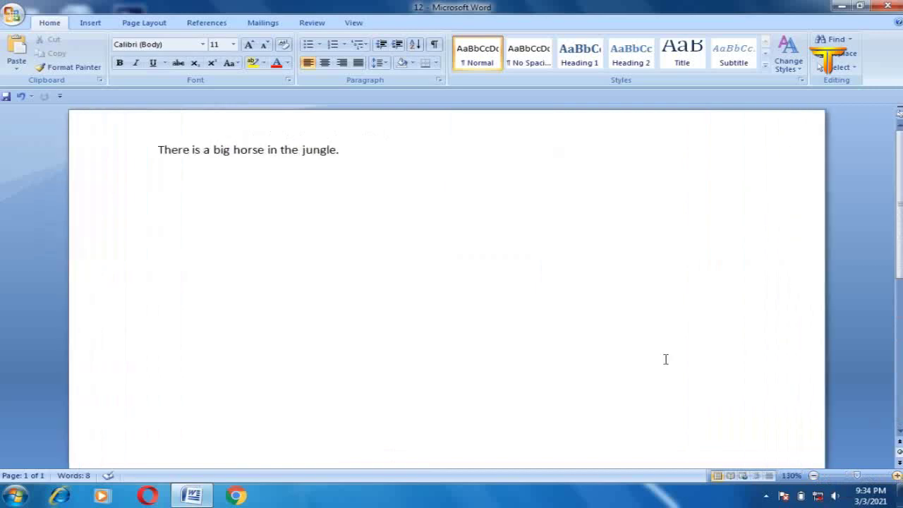
drag(151, 149, 349, 148)
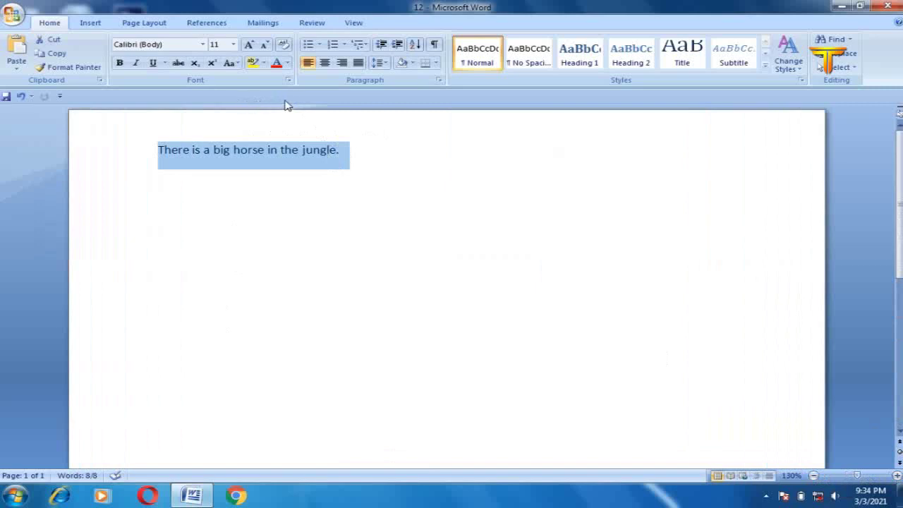
Step: Colour the sentence red, then change it to blue
click(287, 64)
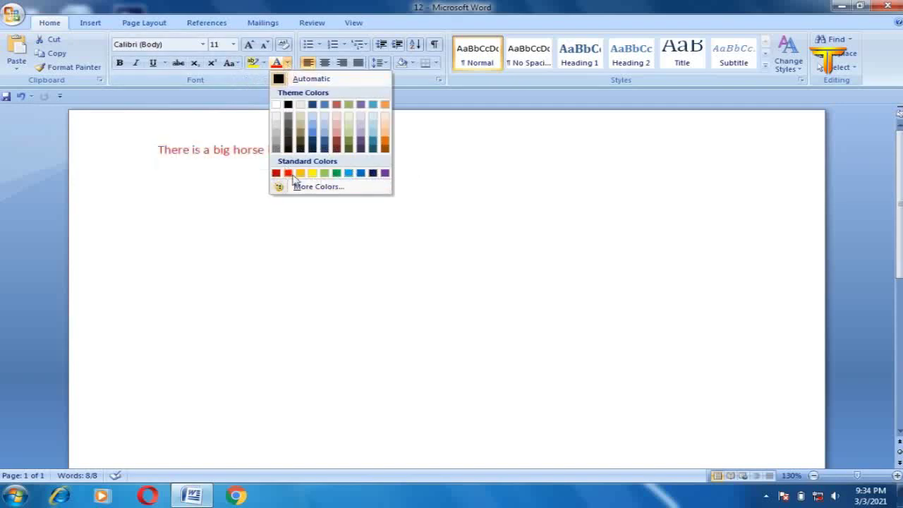
click(288, 173)
click(319, 215)
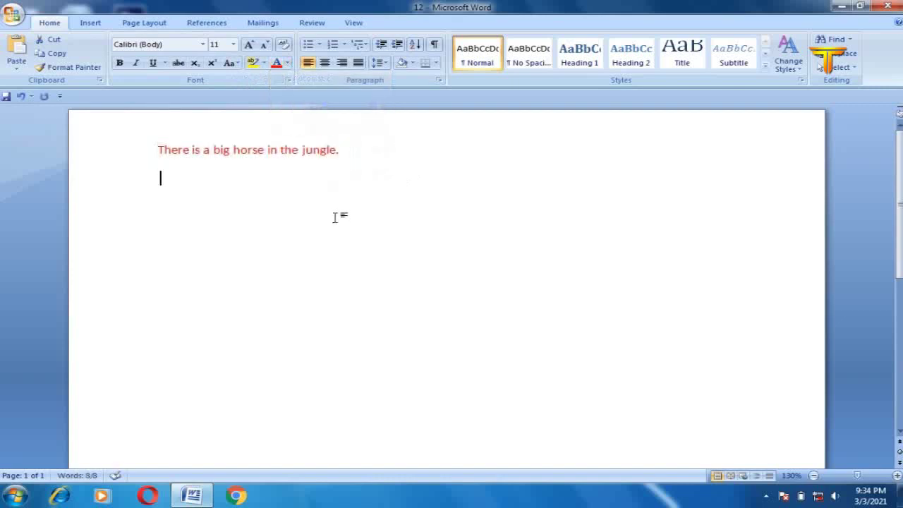
drag(158, 150, 349, 162)
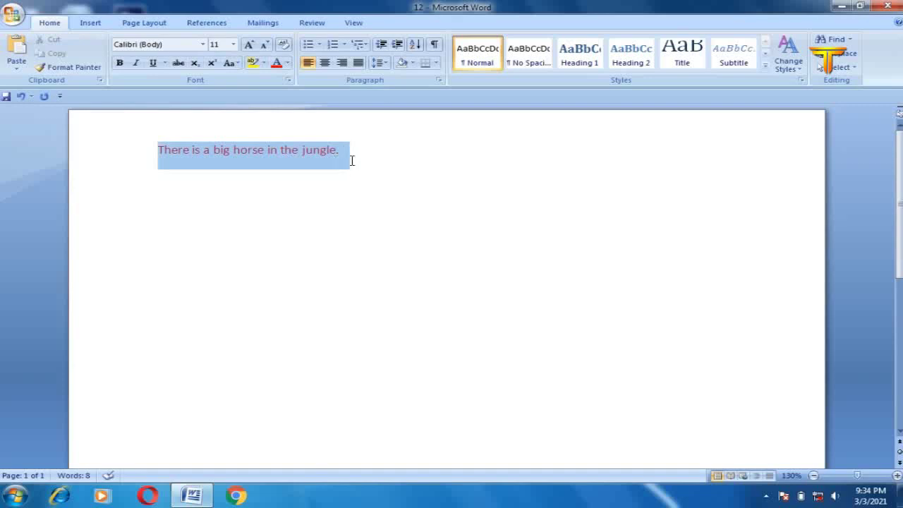
click(288, 62)
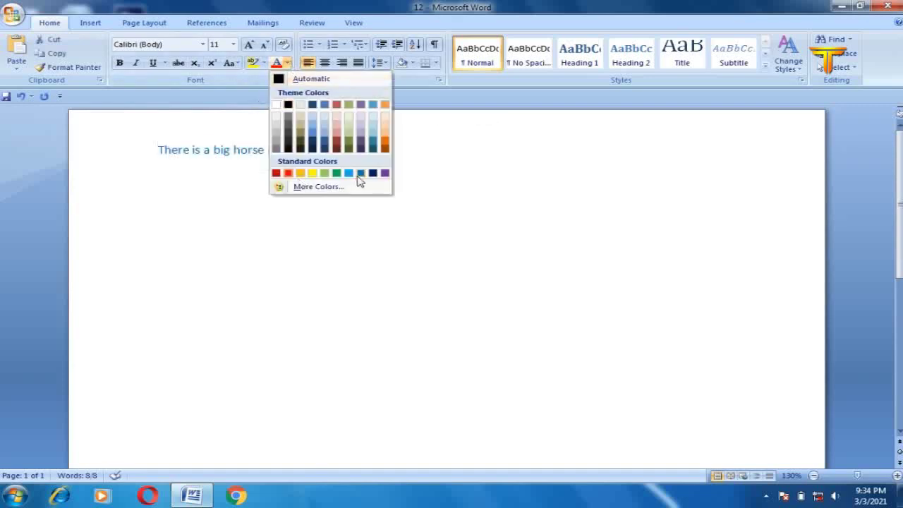
click(360, 175)
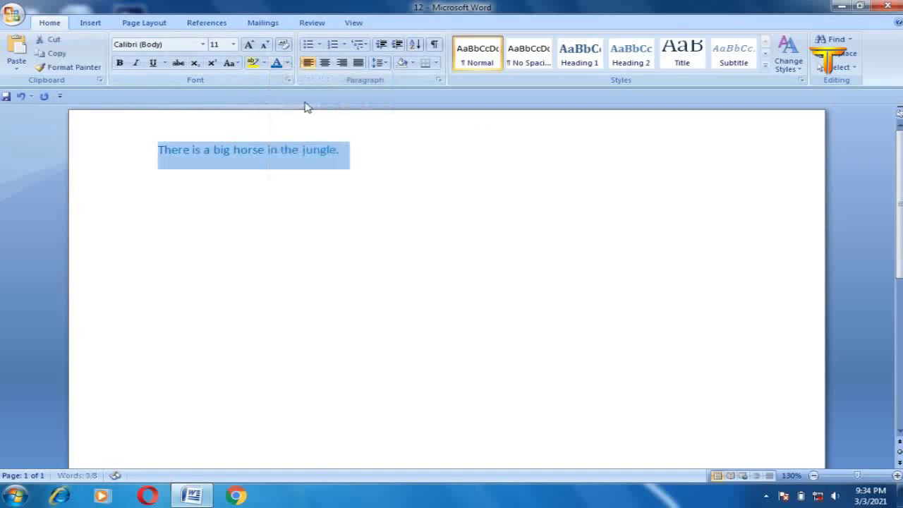
Step: Apply a custom dark red font colour from More Colors
click(288, 62)
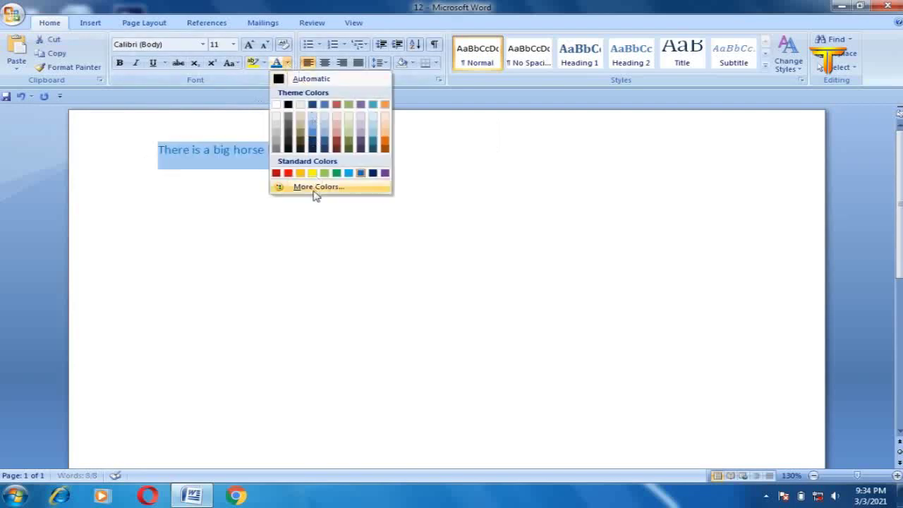
click(322, 188)
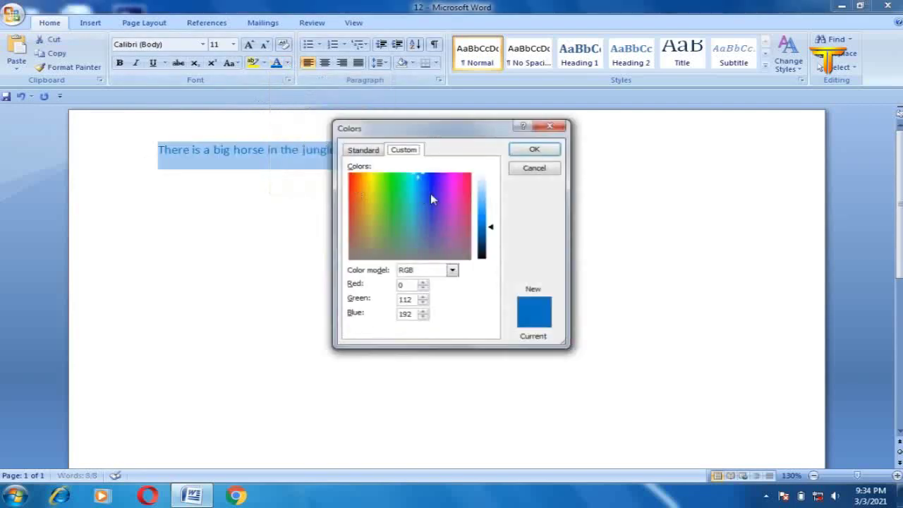
click(470, 174)
drag(486, 226, 486, 234)
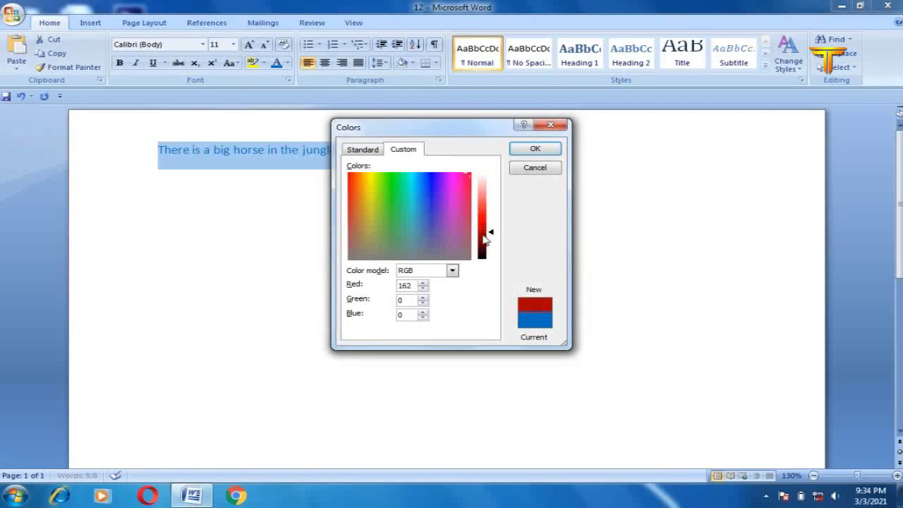
click(538, 151)
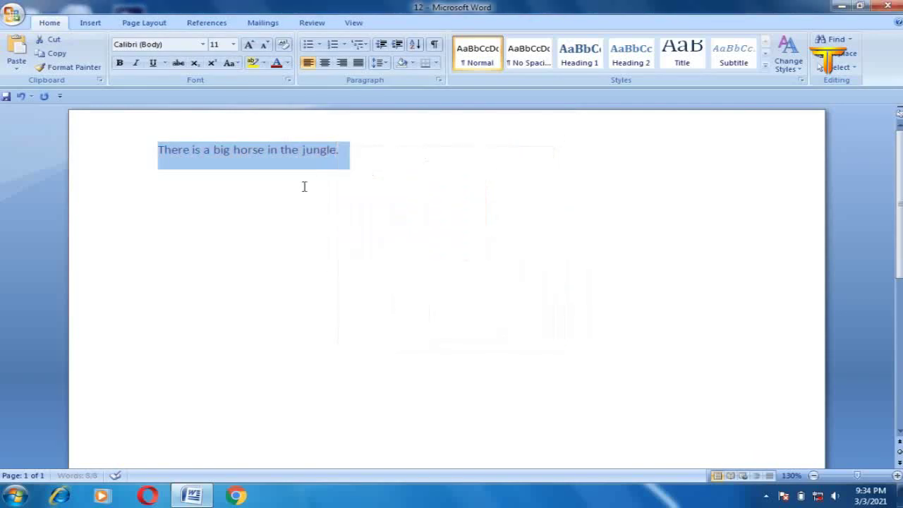
click(316, 222)
drag(351, 154, 160, 164)
click(354, 155)
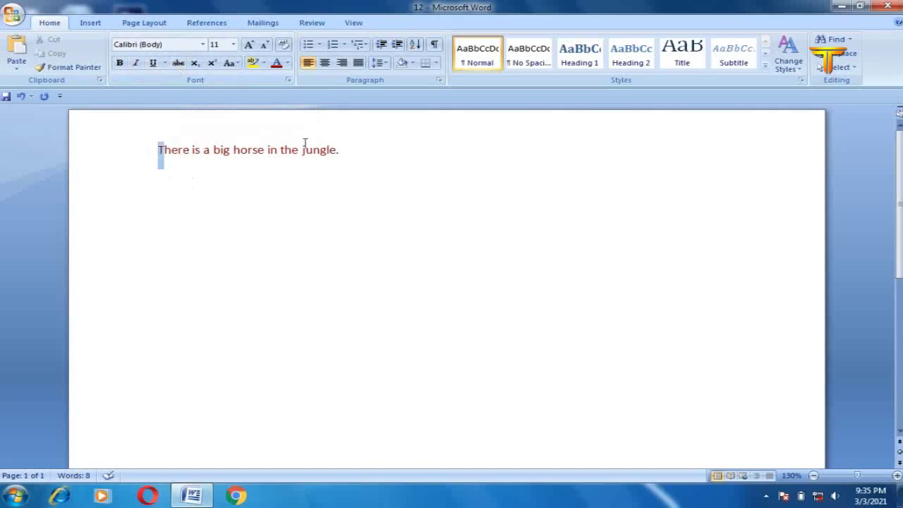
drag(186, 146, 332, 147)
click(179, 63)
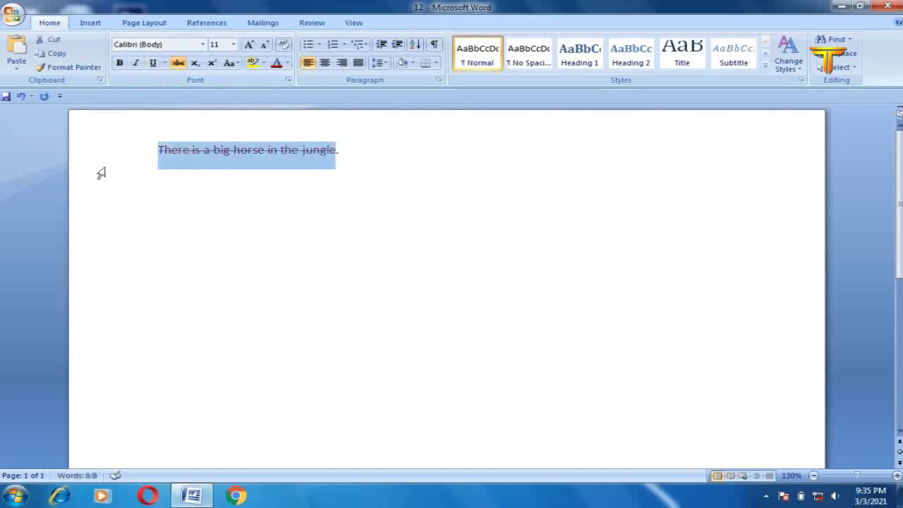
click(125, 184)
click(345, 204)
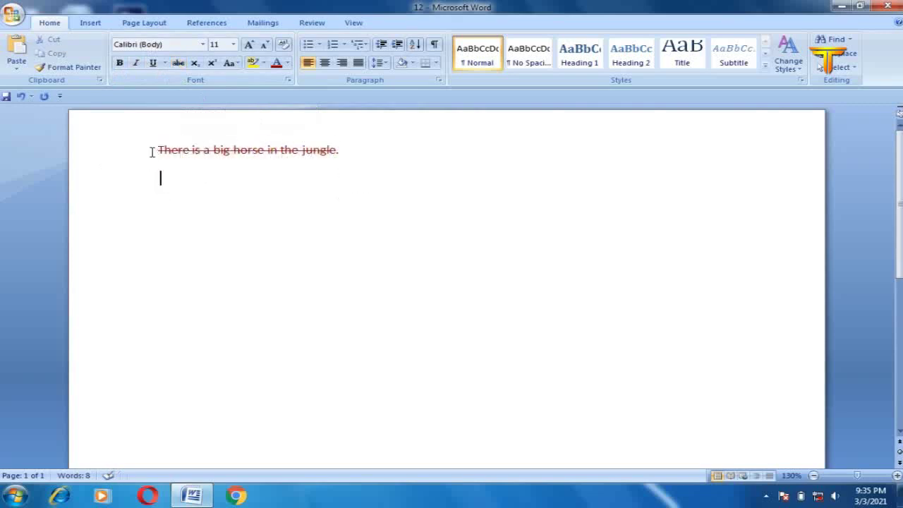
drag(151, 153, 369, 148)
click(179, 64)
click(371, 172)
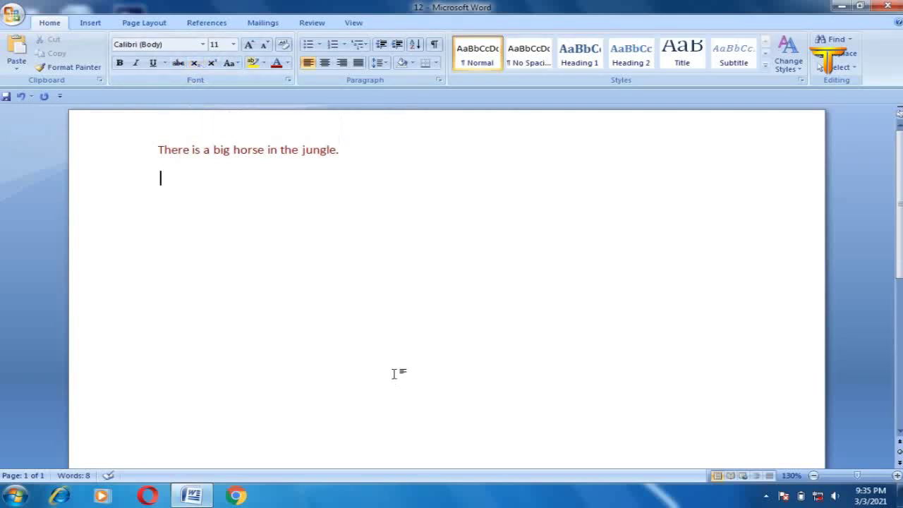
Step: Type H2O below the sentence and make the 2 a subscript
text(H2)
text(o)
key(BackSpace)
text(O)
drag(175, 178, 167, 178)
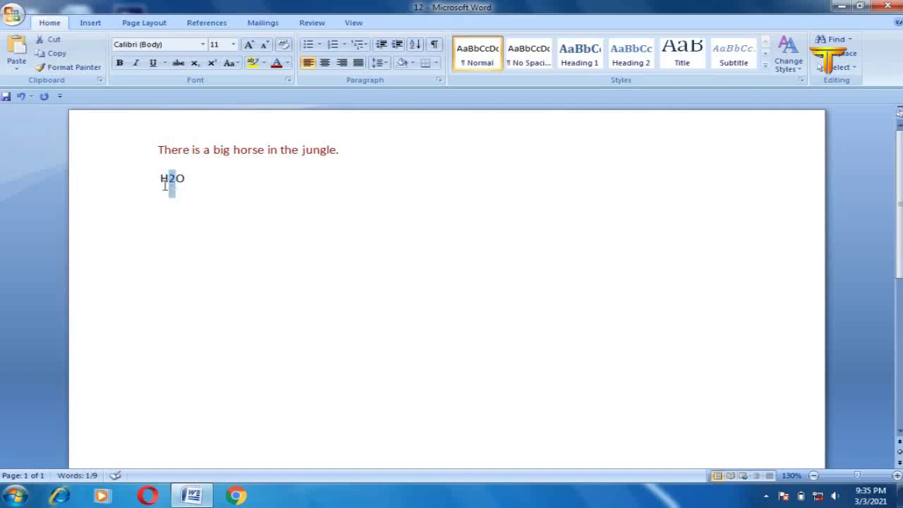
click(195, 63)
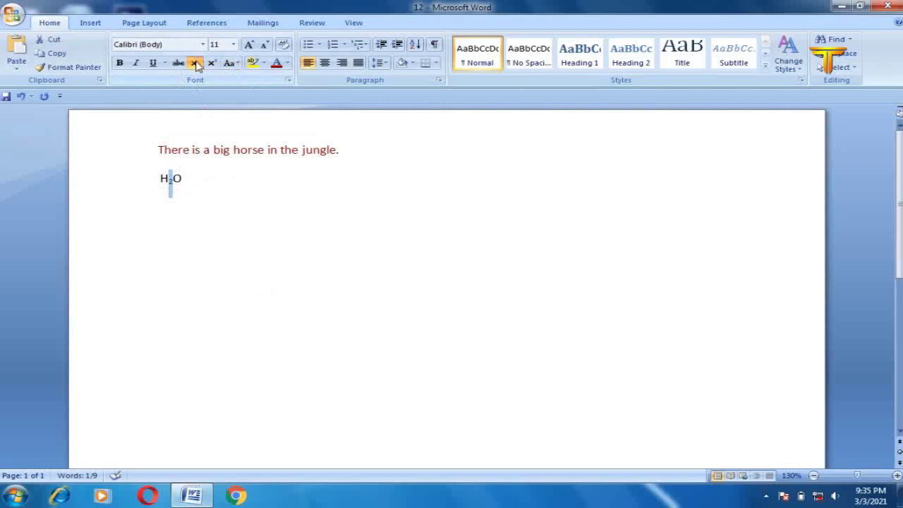
click(197, 178)
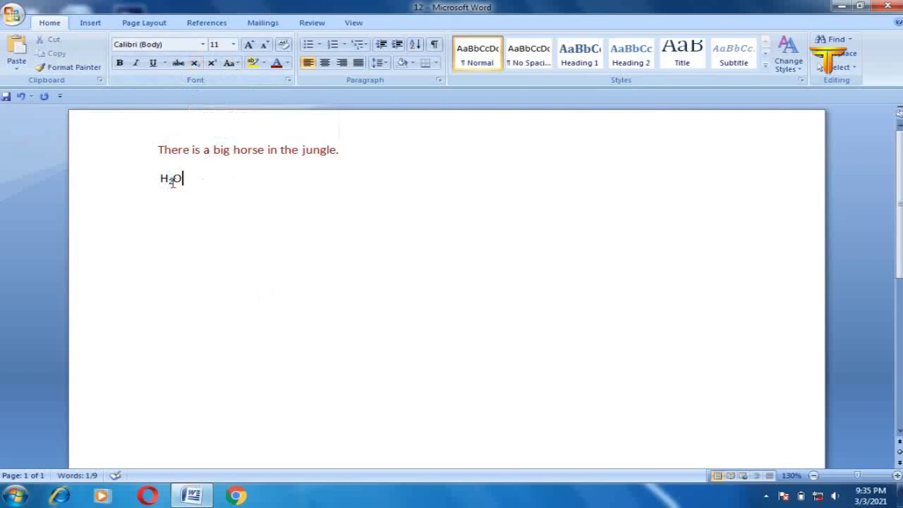
Step: Enlarge the H₂O line to font size 24
click(124, 178)
click(232, 44)
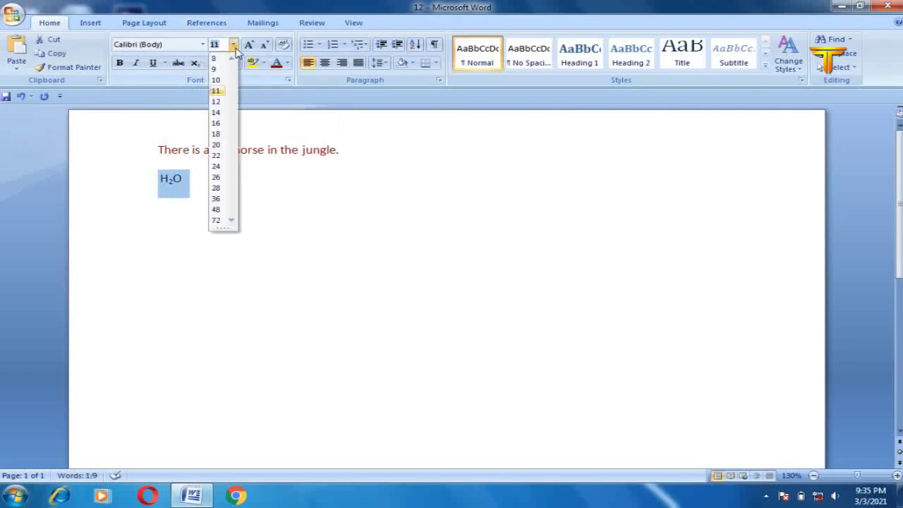
click(216, 166)
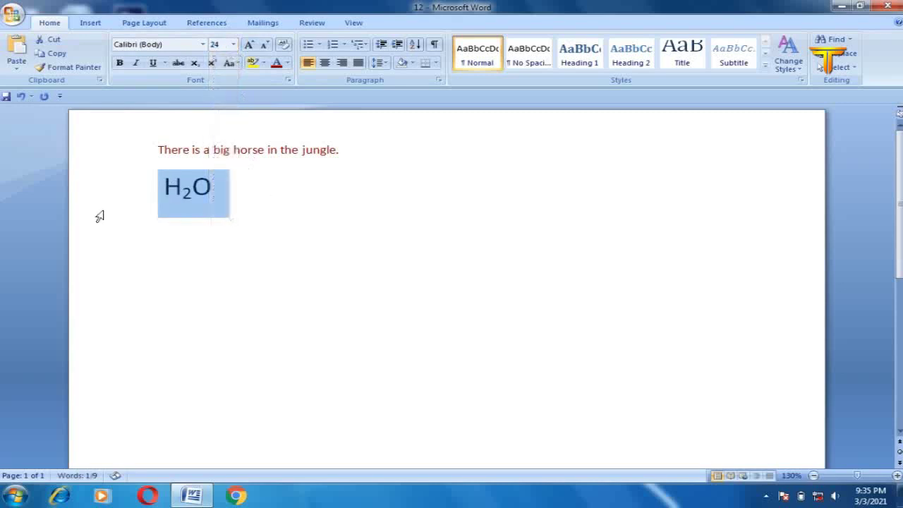
click(182, 192)
click(227, 185)
key(Return)
text(x)
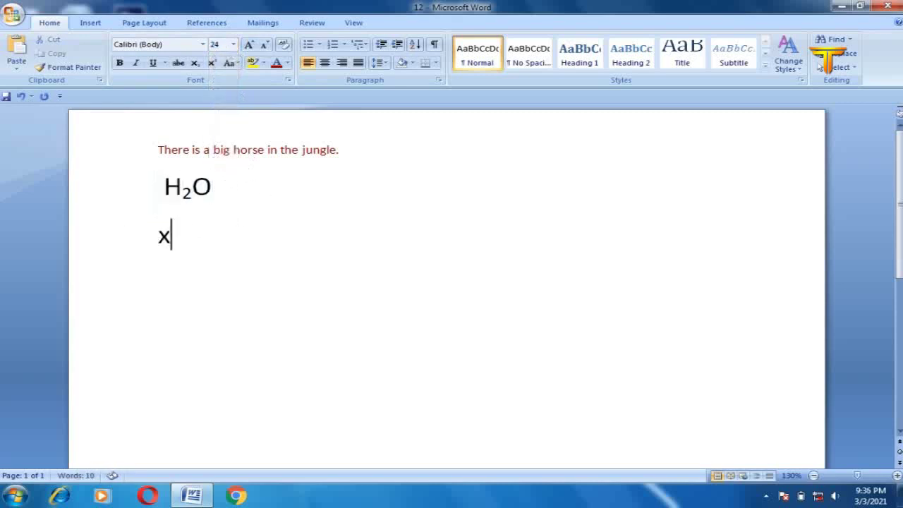
key(BackSpace)
text(X2)
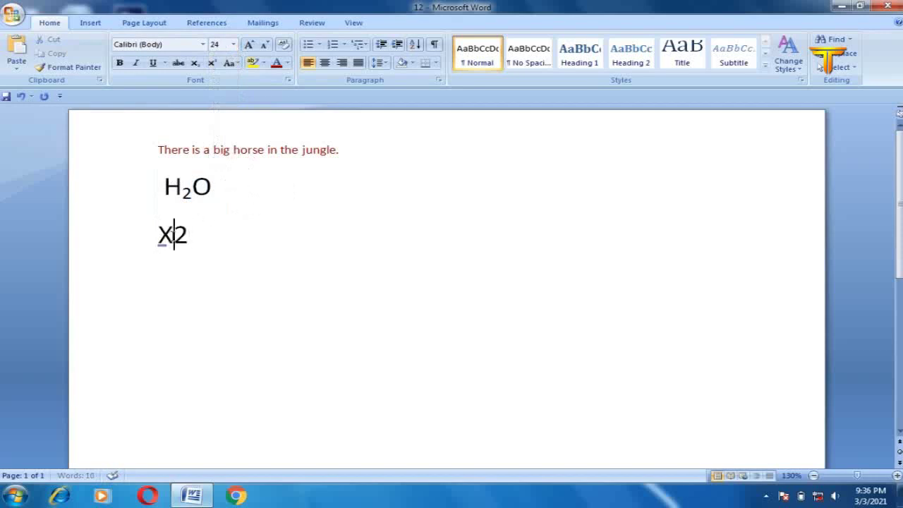
drag(174, 235, 189, 235)
click(211, 63)
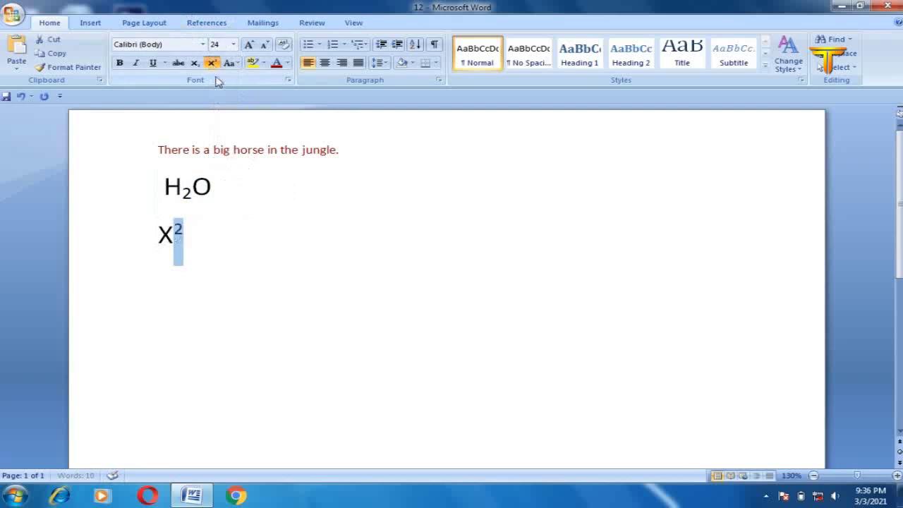
click(185, 256)
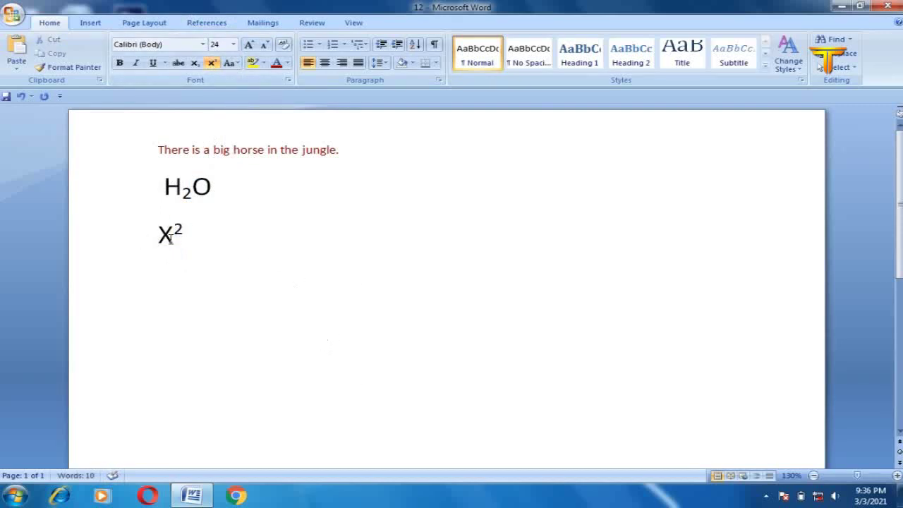
click(132, 245)
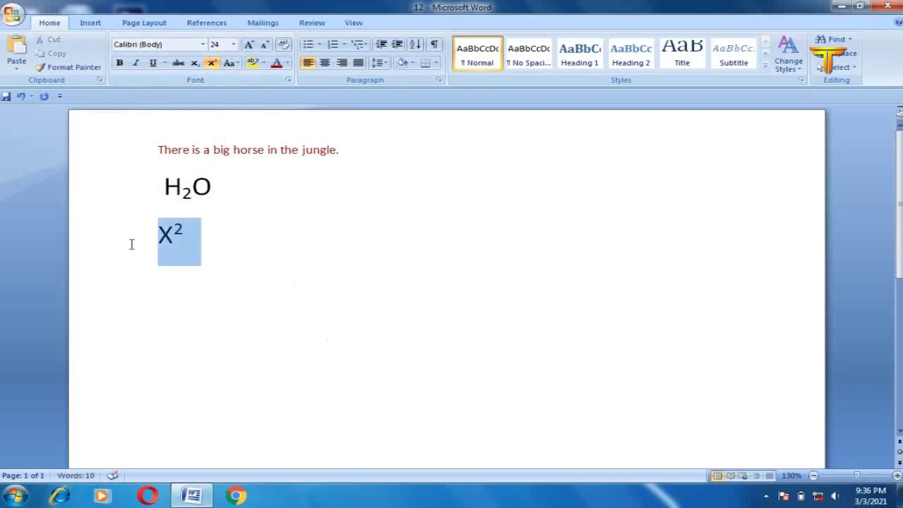
click(199, 259)
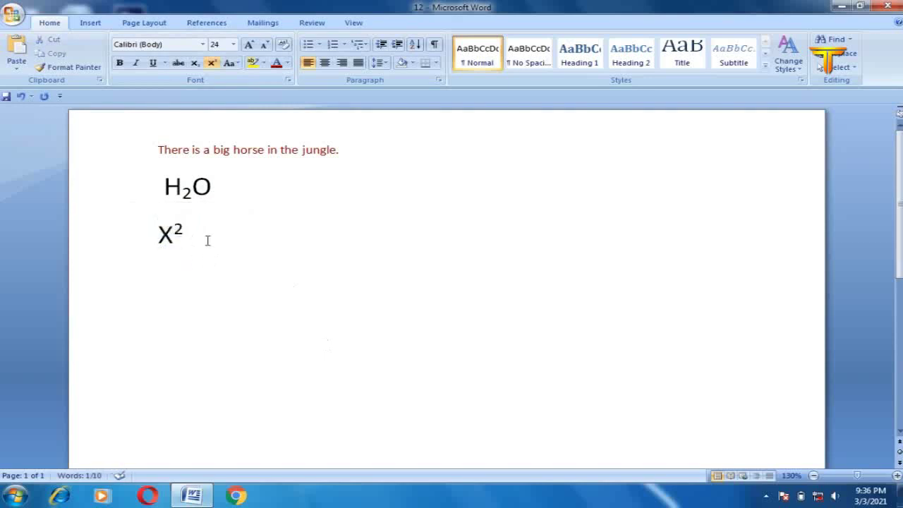
click(120, 231)
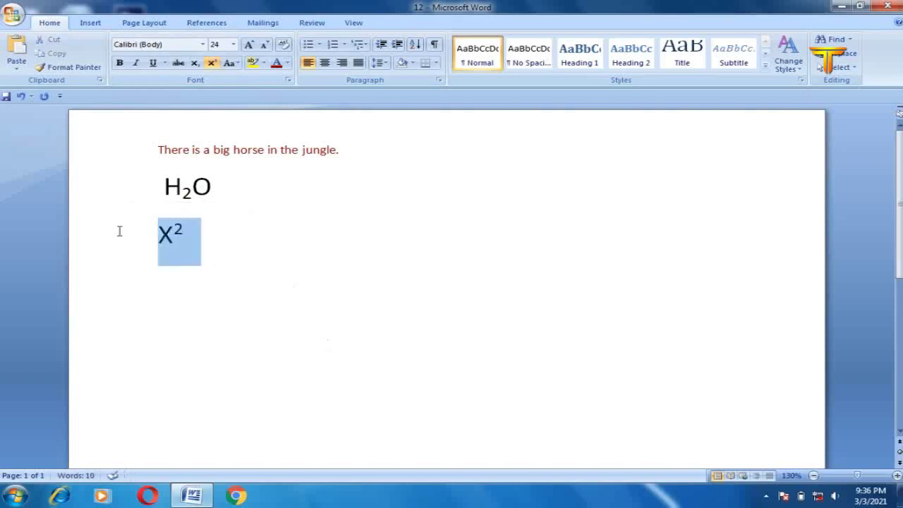
Step: Cycle the first sentence through UPPERCASE and lowercase, ending on Capitalize Each Word
click(238, 64)
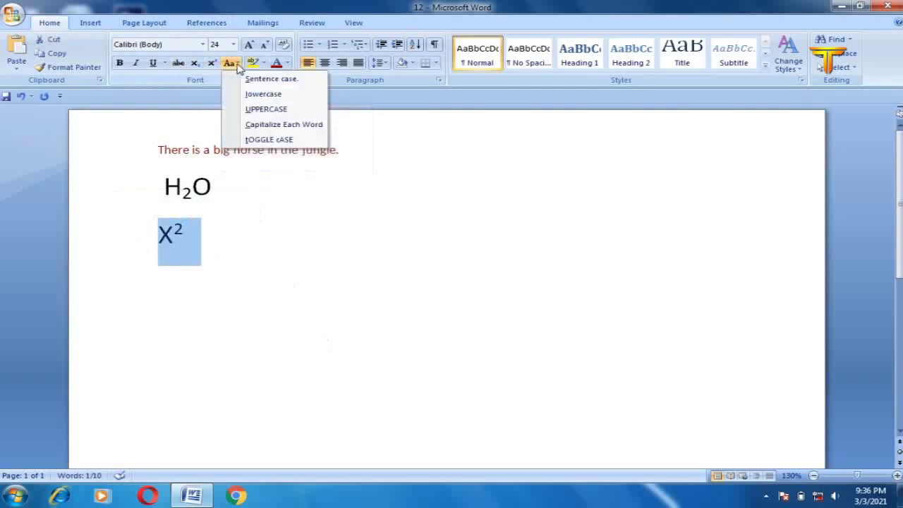
click(299, 167)
drag(152, 150, 387, 155)
click(229, 65)
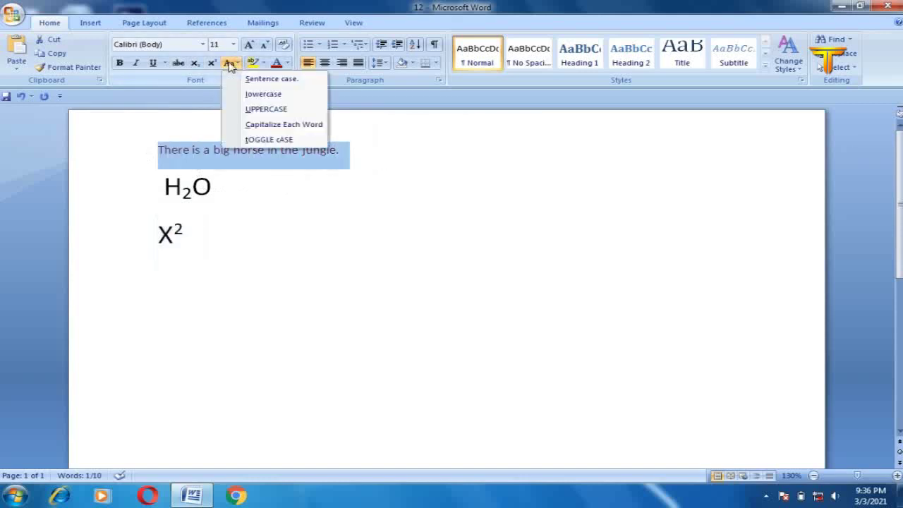
click(267, 110)
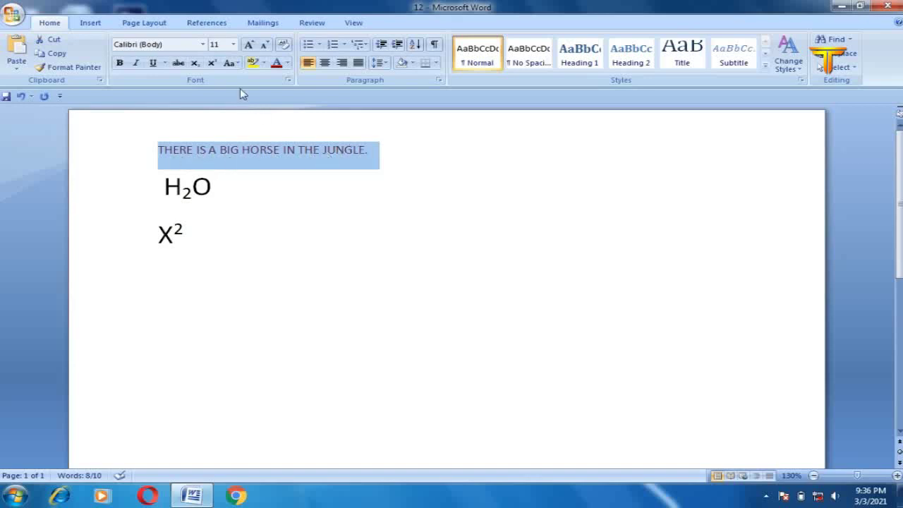
click(230, 63)
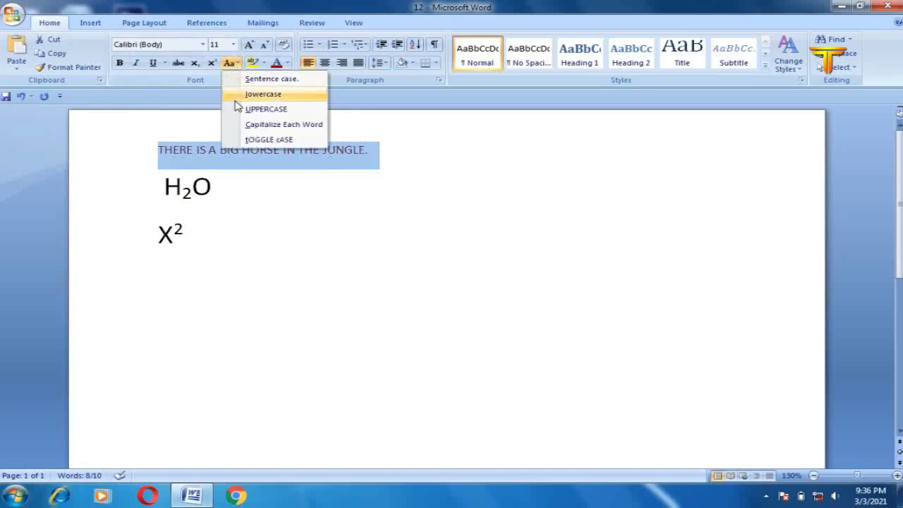
click(261, 94)
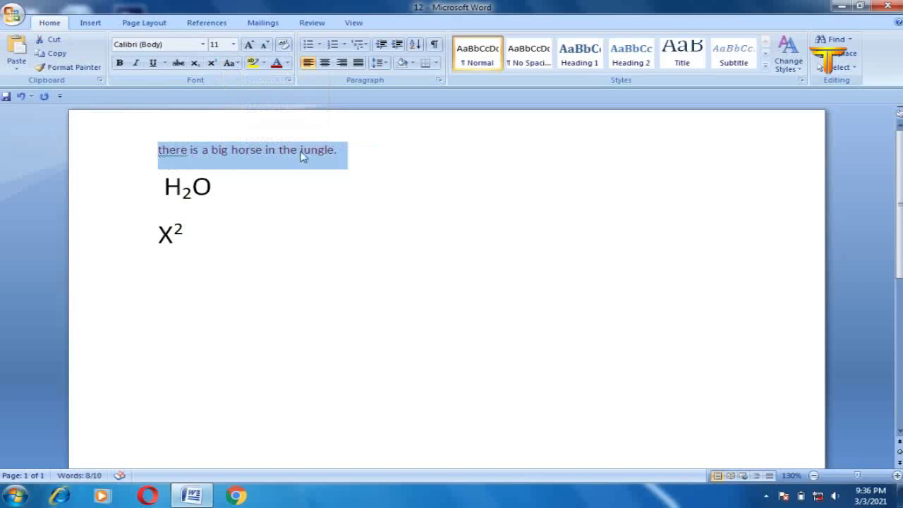
click(235, 63)
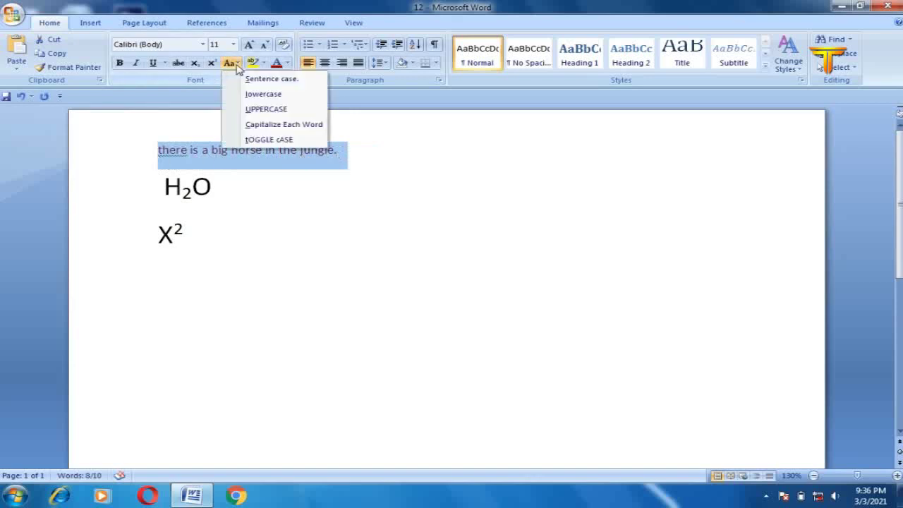
click(259, 129)
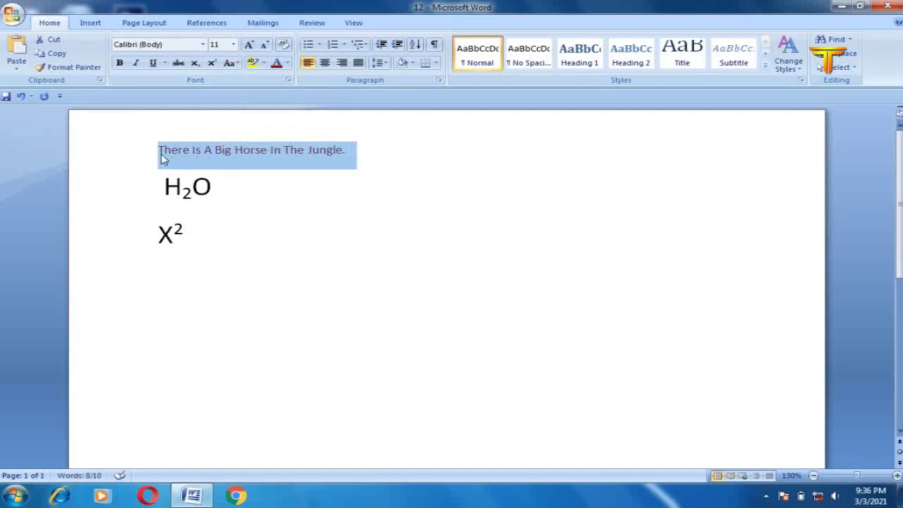
click(226, 150)
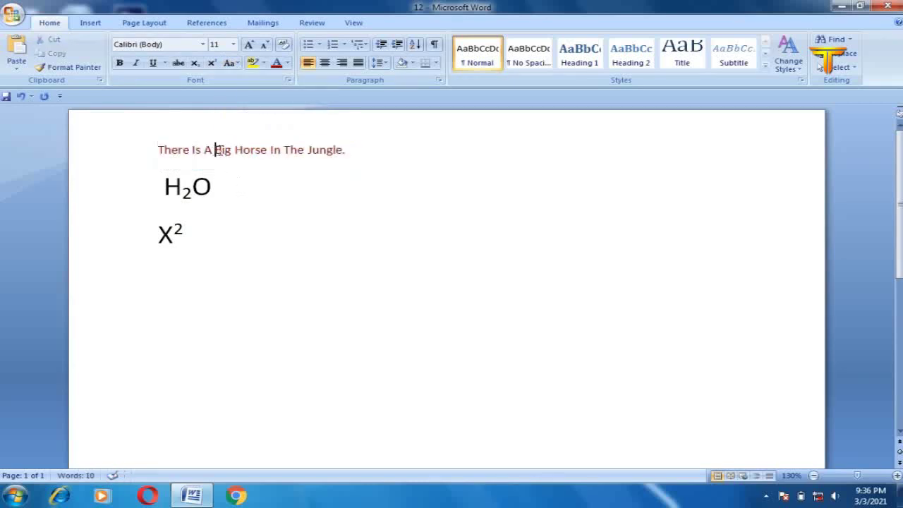
Step: Select the first sentence and apply Sentence case to it
drag(214, 150, 226, 152)
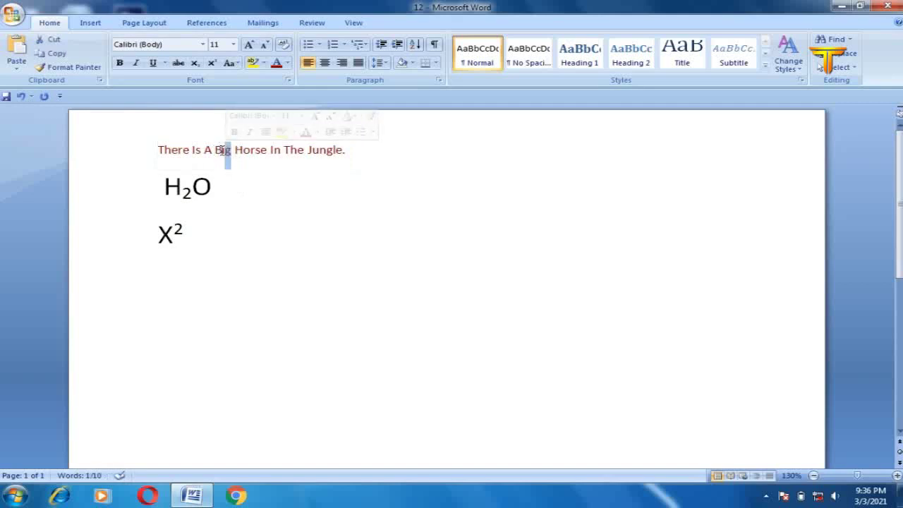
double_click(222, 149)
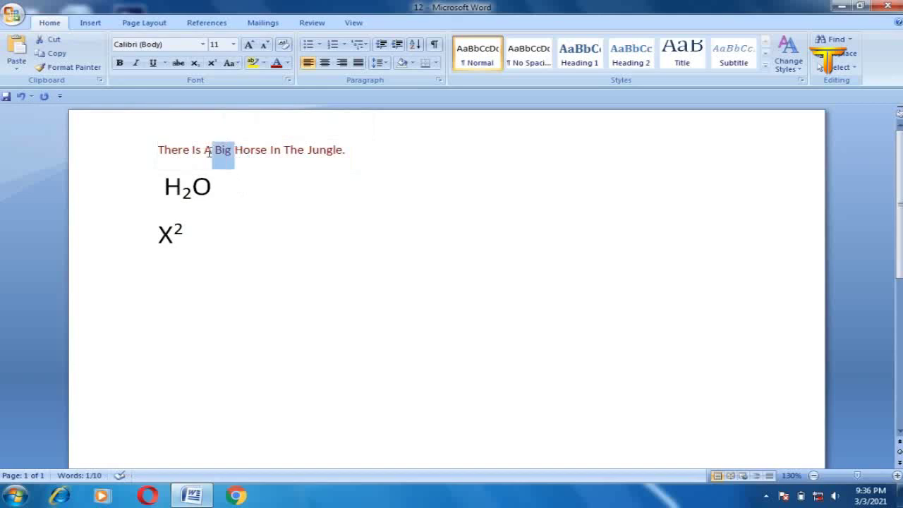
click(261, 151)
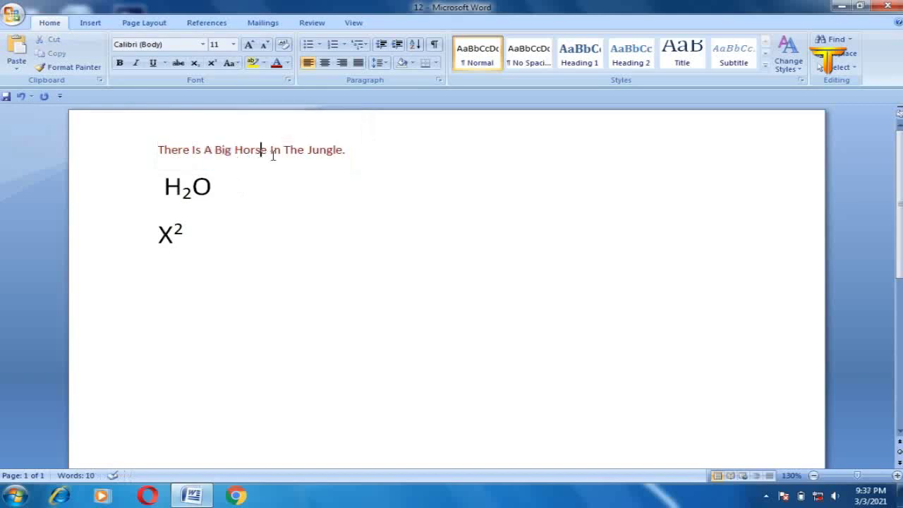
click(133, 156)
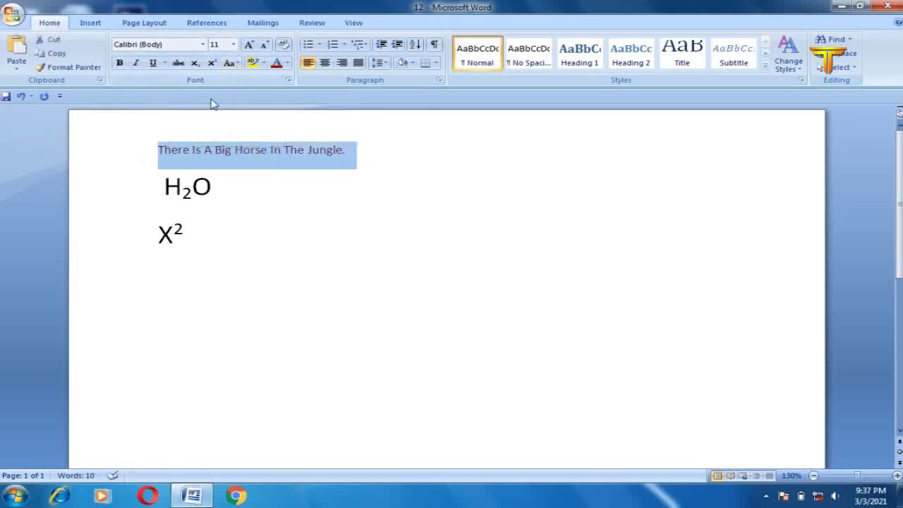
click(229, 63)
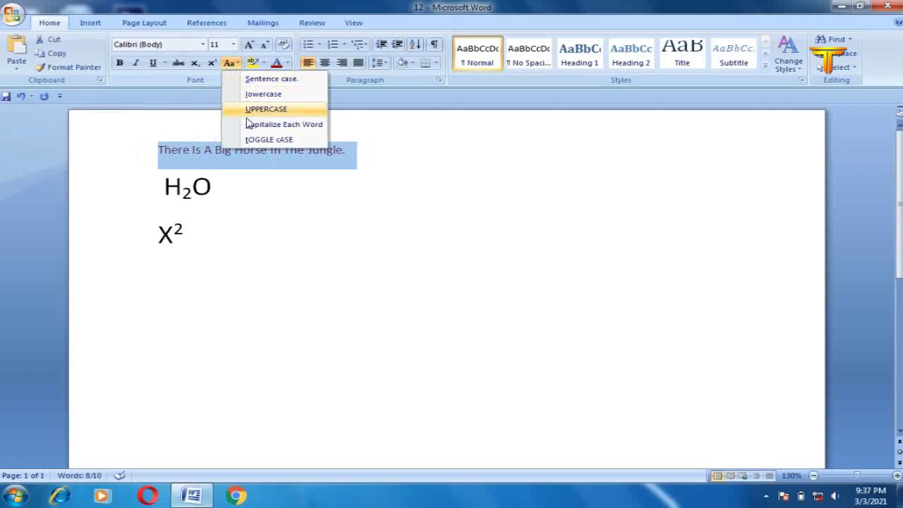
click(271, 79)
click(258, 151)
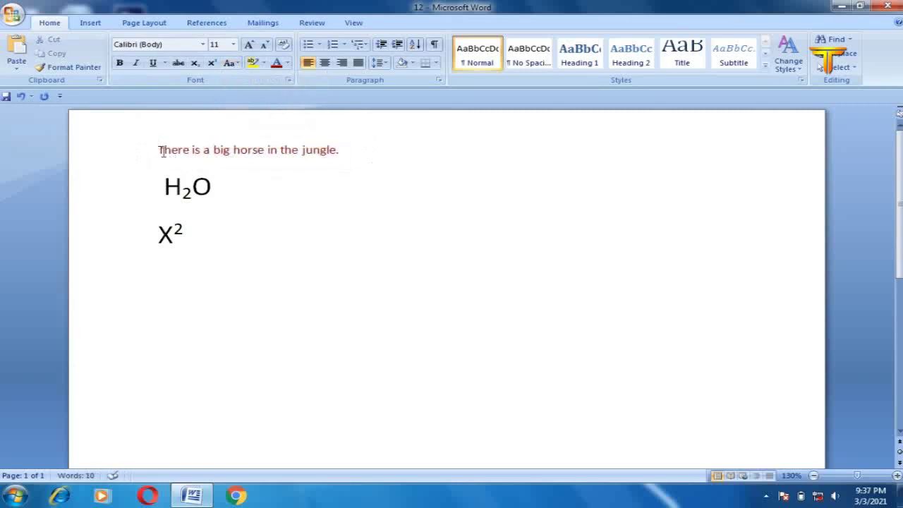
drag(164, 151, 153, 154)
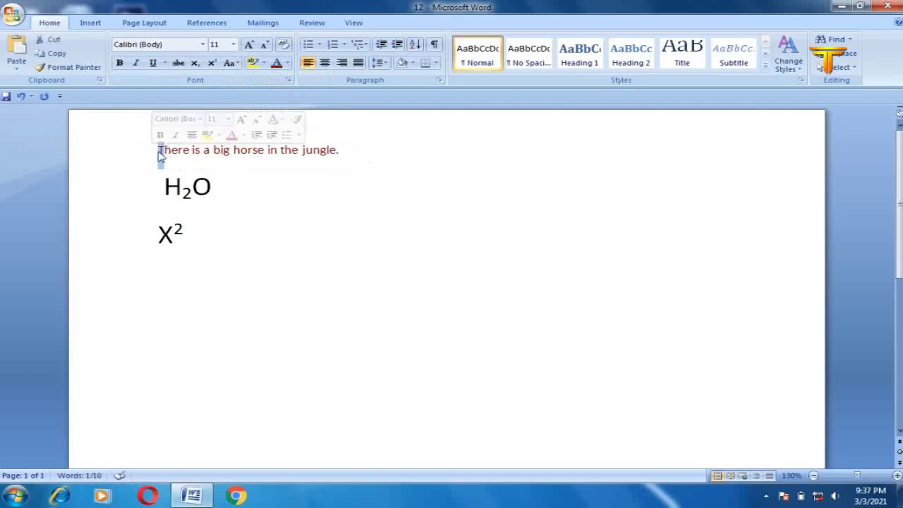
Step: Select all three lines, from the sentence down to X²
mouse_move(347, 151)
mouse_down()
mouse_move(113, 178)
mouse_move(129, 166)
mouse_up()
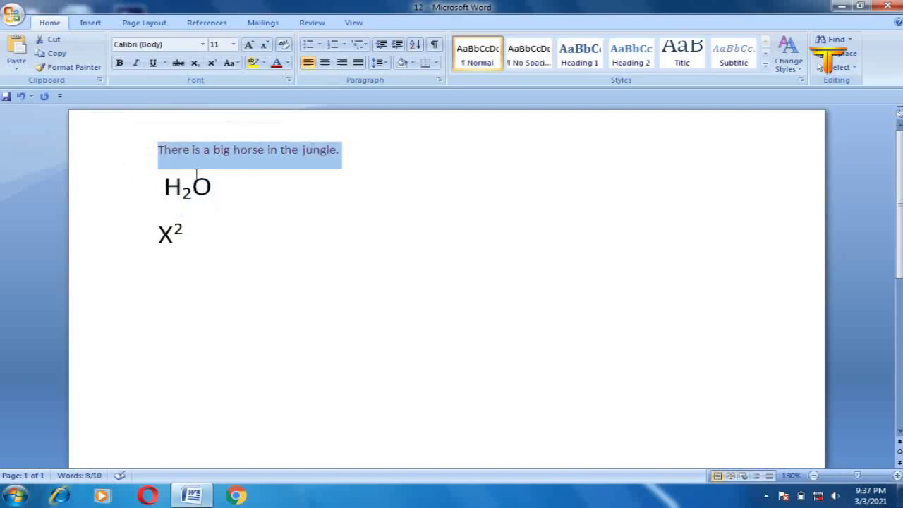
click(277, 62)
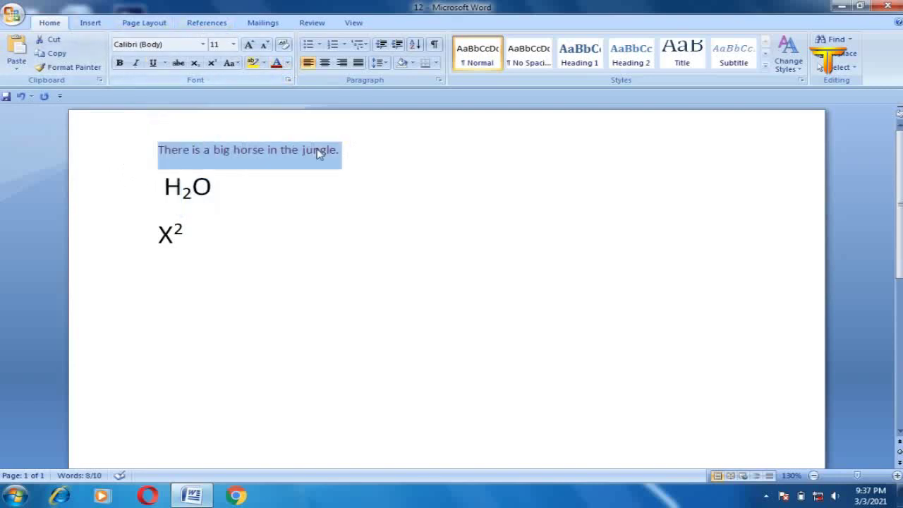
click(327, 149)
drag(347, 150, 120, 161)
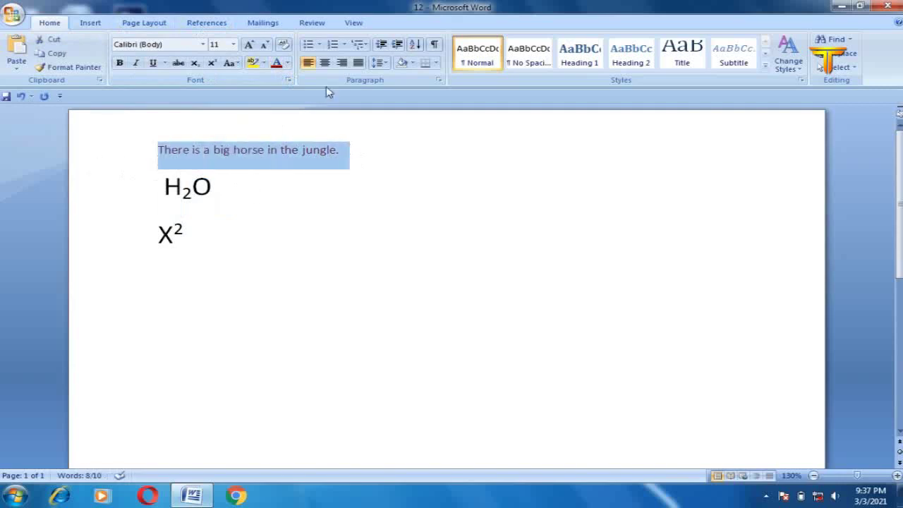
click(317, 152)
click(204, 240)
drag(204, 241, 107, 148)
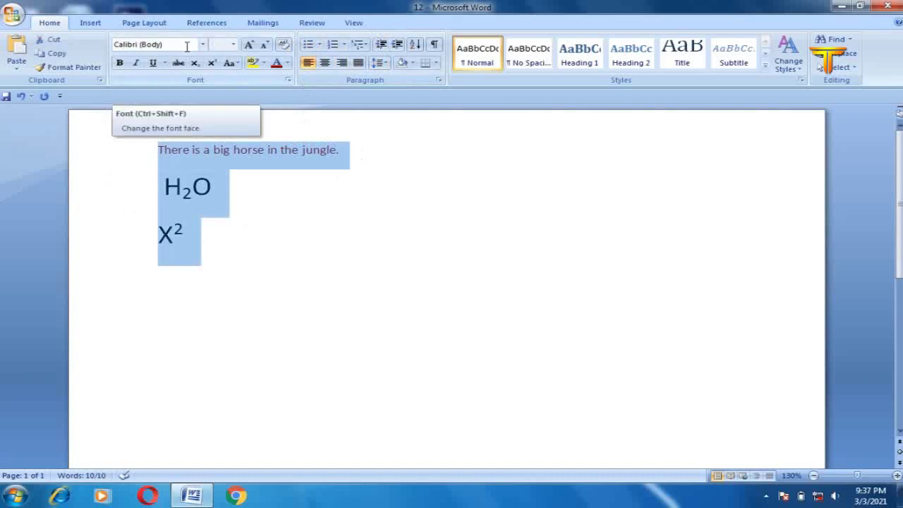
Step: Grow and shrink the selected text, ending one size step larger
click(254, 45)
click(254, 45)
click(254, 45)
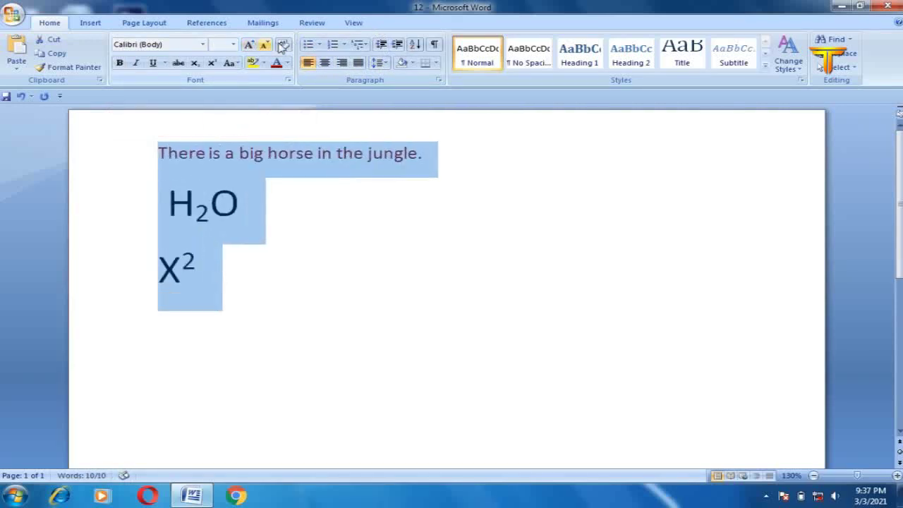
click(268, 45)
click(268, 45)
click(267, 45)
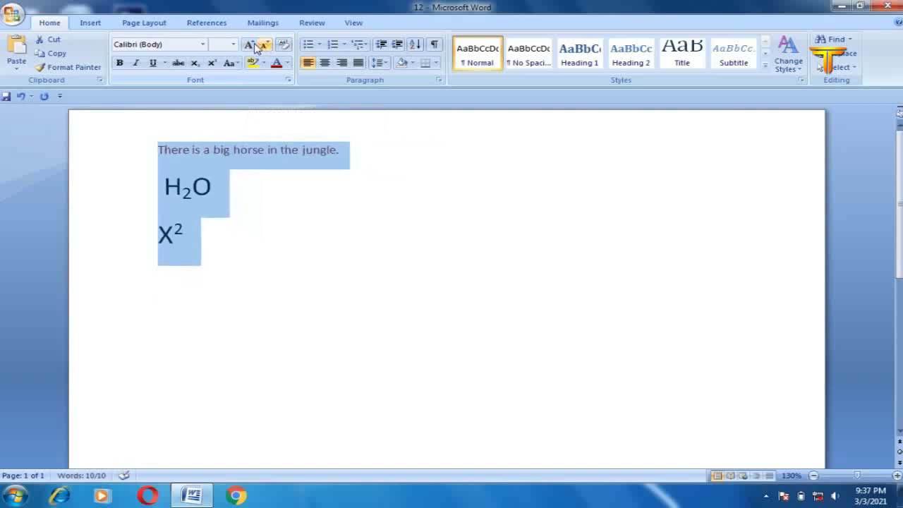
click(256, 46)
click(256, 45)
click(266, 45)
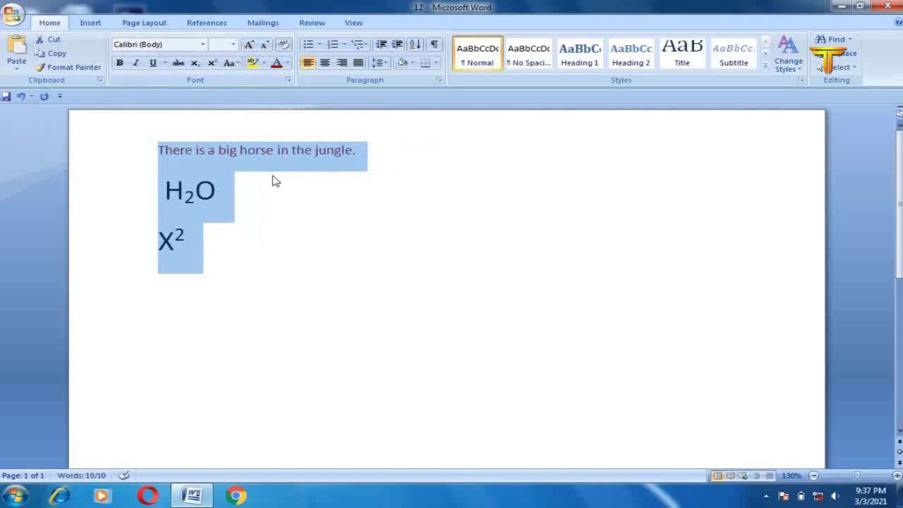
click(233, 44)
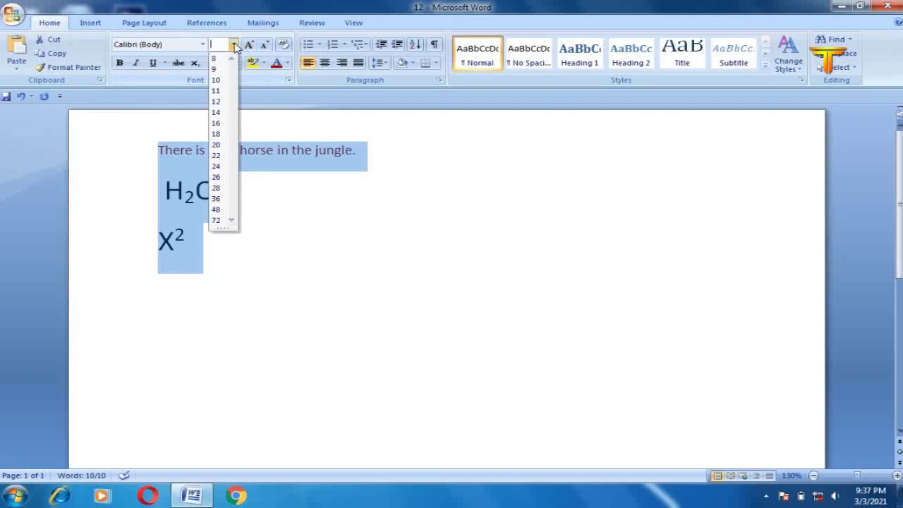
Step: Apply font size 20 to the selected sentence, H₂O and X², then deselect
click(220, 144)
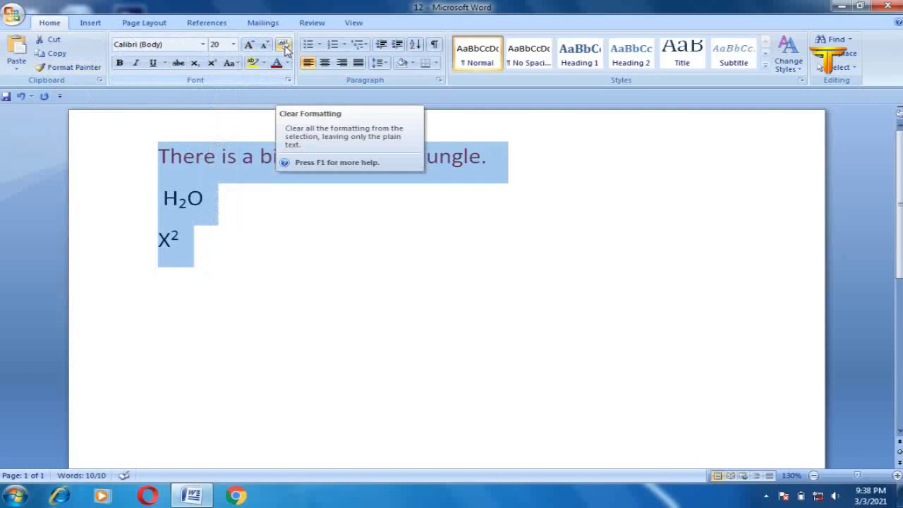
click(199, 239)
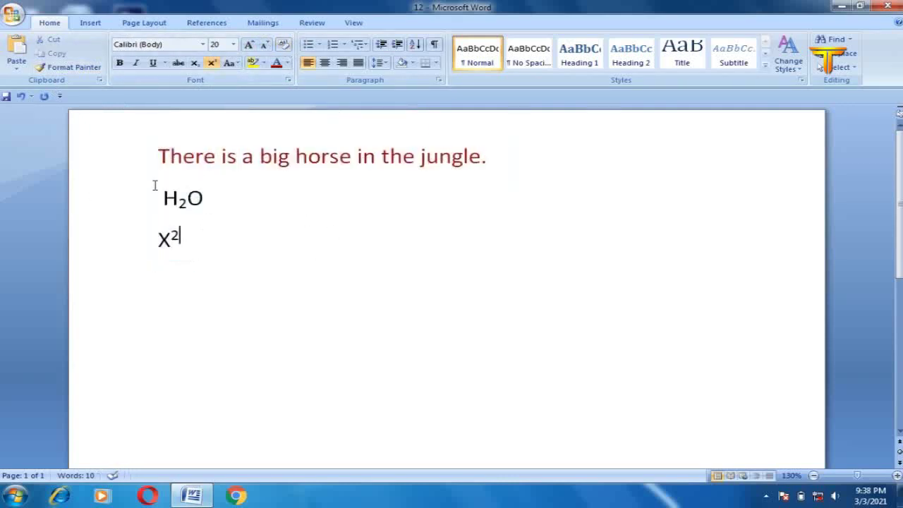
drag(160, 156, 226, 255)
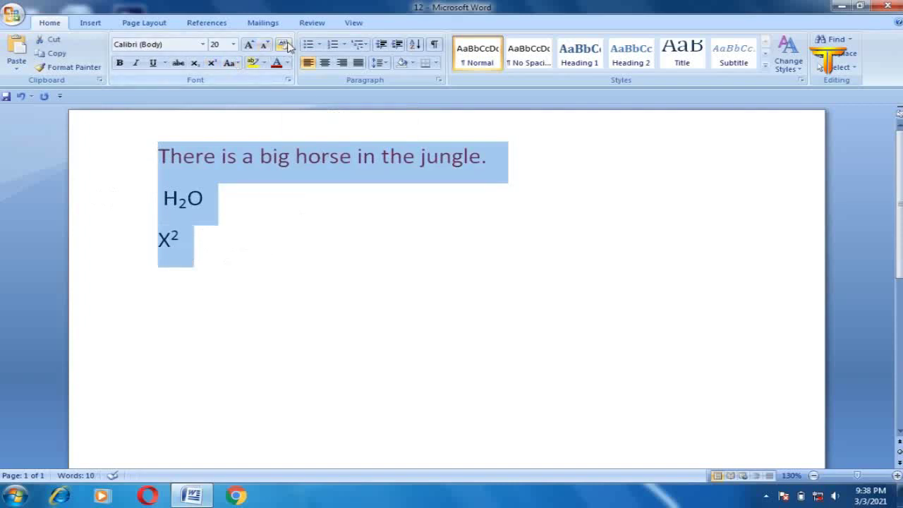
click(246, 179)
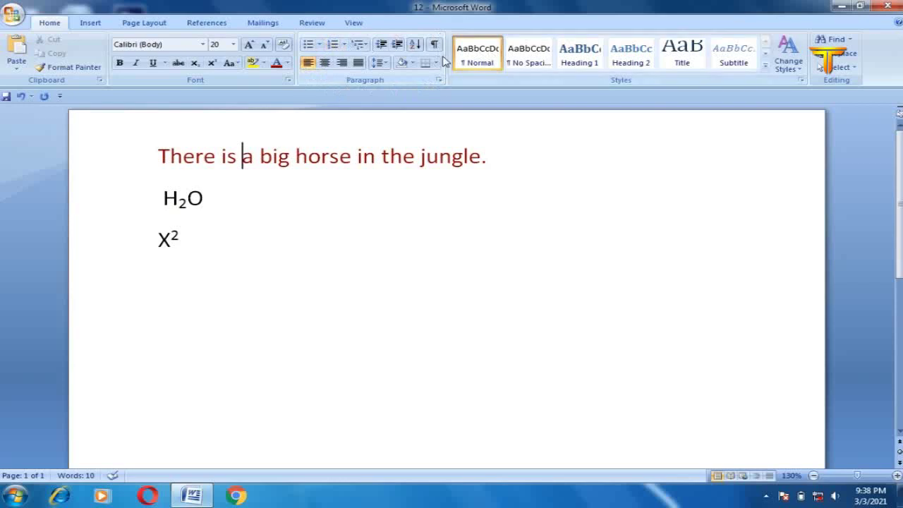
click(390, 176)
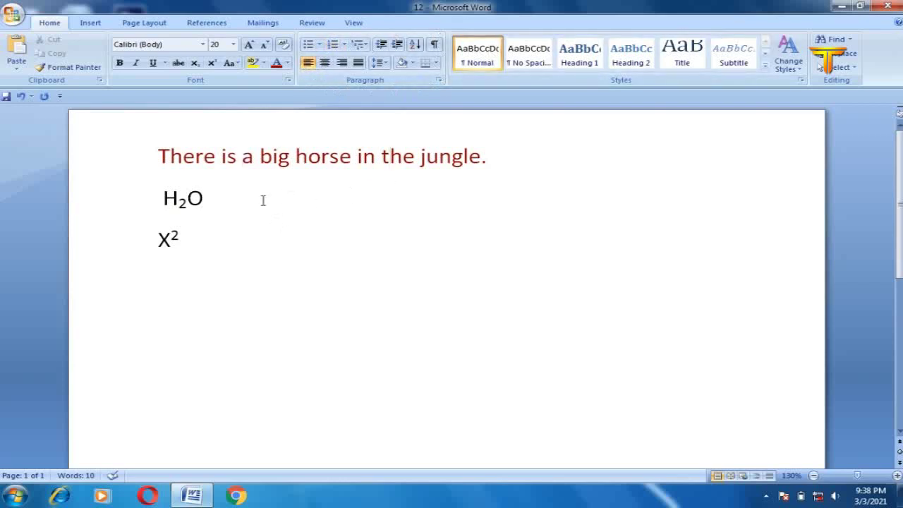
drag(209, 237, 117, 153)
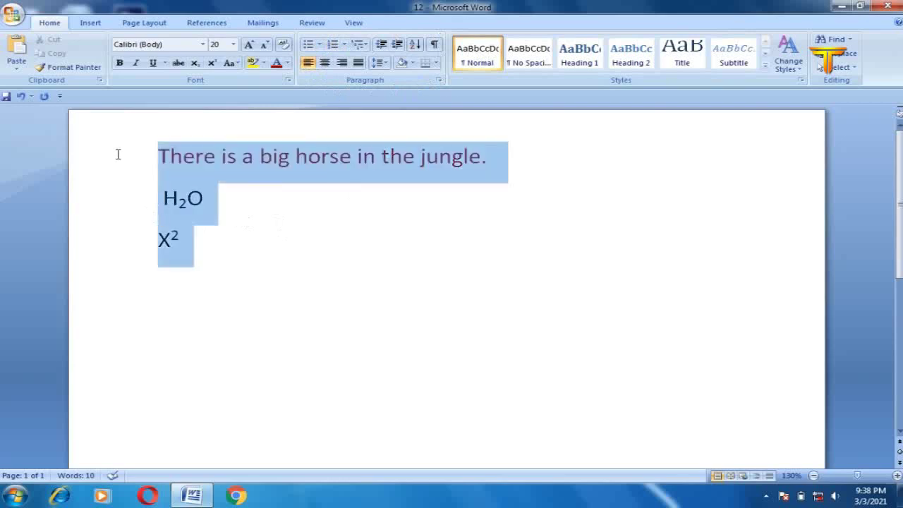